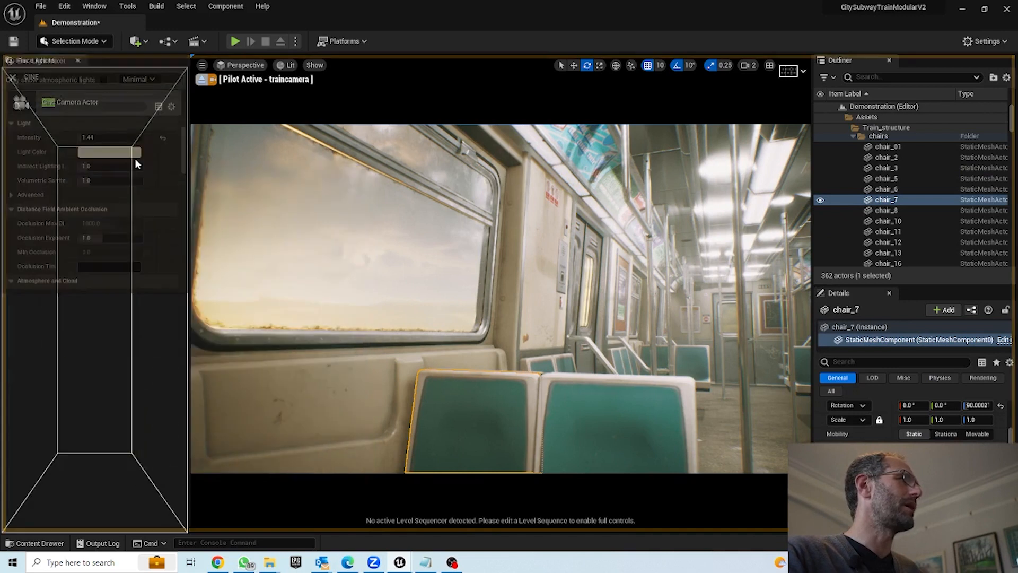
# Step: Give the sky light a warm orange light colour with hex sRGB FFD19F and set its intensity to 3.04
pyautogui.click(95, 6)
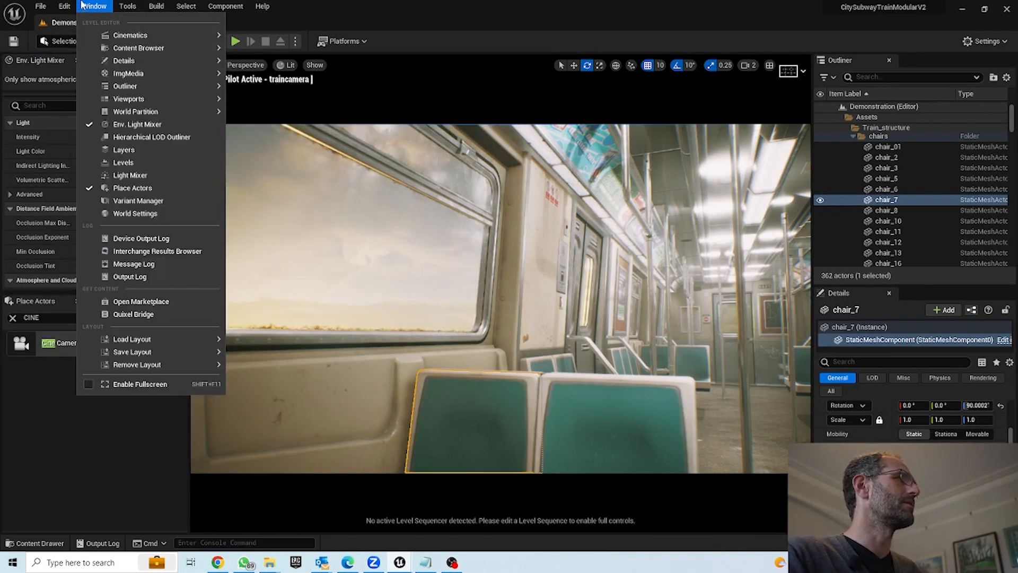
pyautogui.click(109, 4)
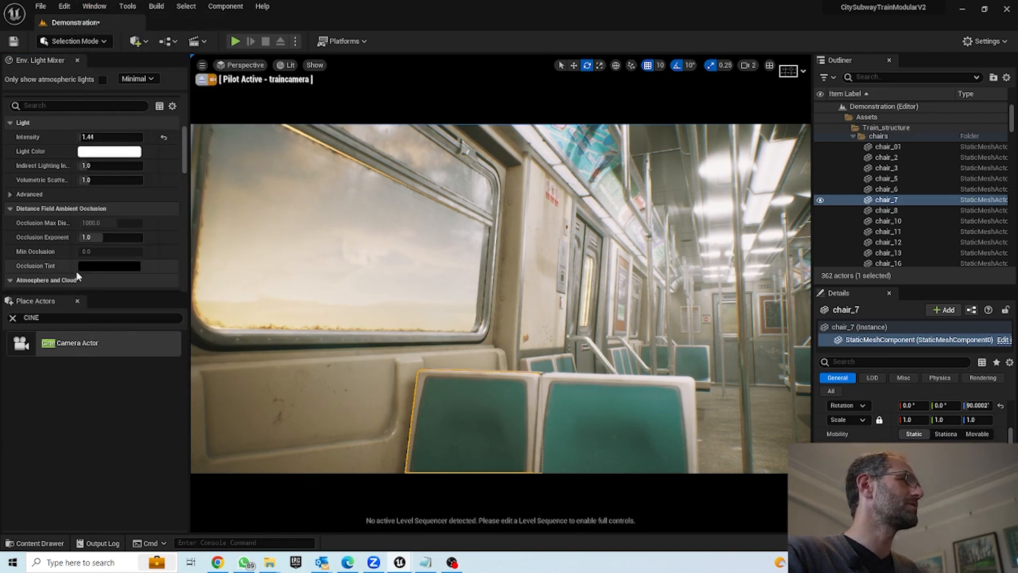
pyautogui.moveTo(88, 137); pyautogui.dragTo(80, 136)
pyautogui.click(102, 152)
pyautogui.moveTo(180, 264); pyautogui.dragTo(194, 263)
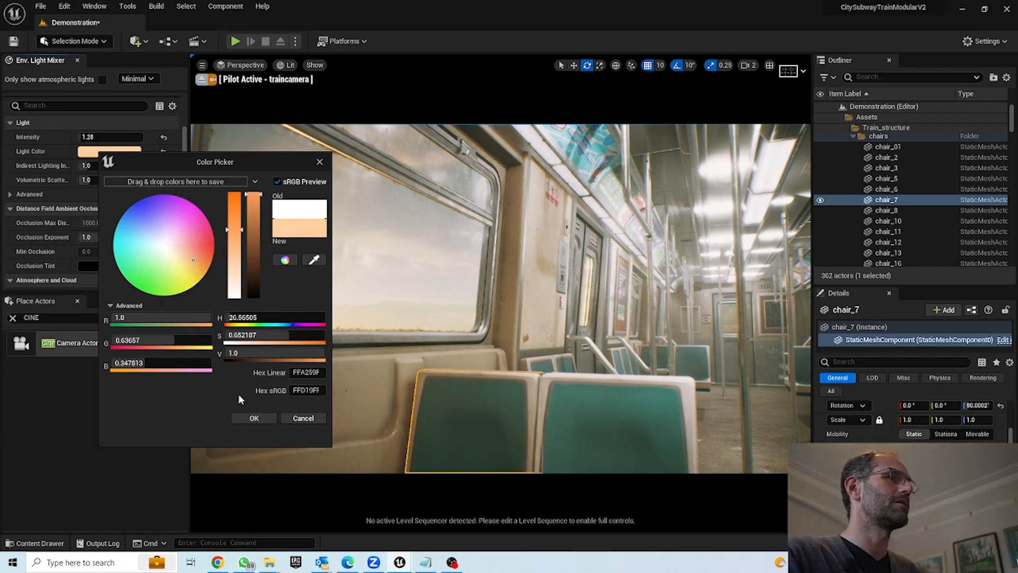
pyautogui.click(260, 416)
pyautogui.moveTo(93, 137)
pyautogui.mouseDown()
pyautogui.moveTo(103, 137)
pyautogui.moveTo(92, 137)
pyautogui.mouseUp()
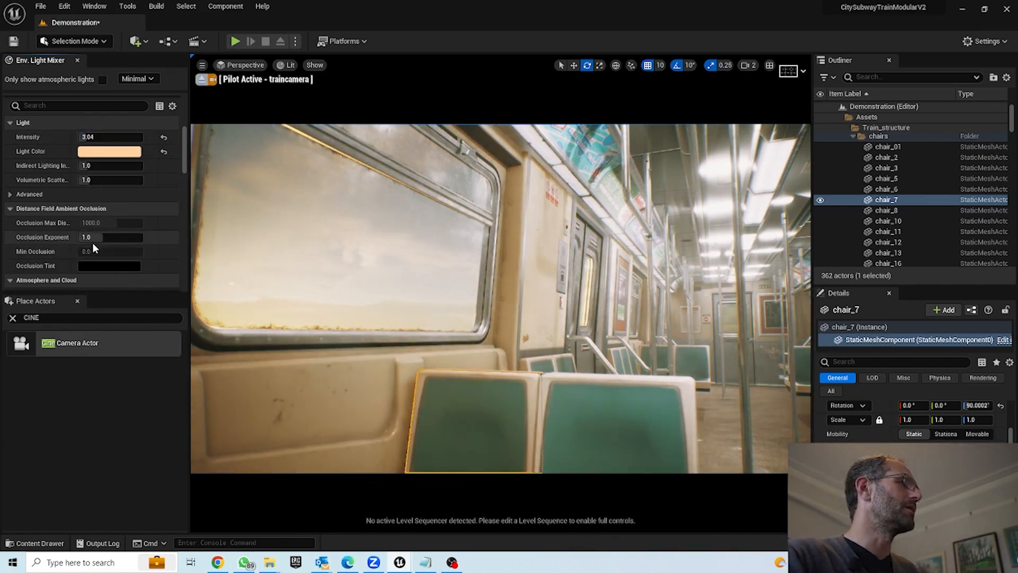
# Step: Set the sky atmosphere's absorption scale to 0.006616 and adjust its Rayleigh scattering scale
pyautogui.scroll(-6, 92, 242)
pyautogui.scroll(6, 95, 245)
pyautogui.scroll(-3, 94, 243)
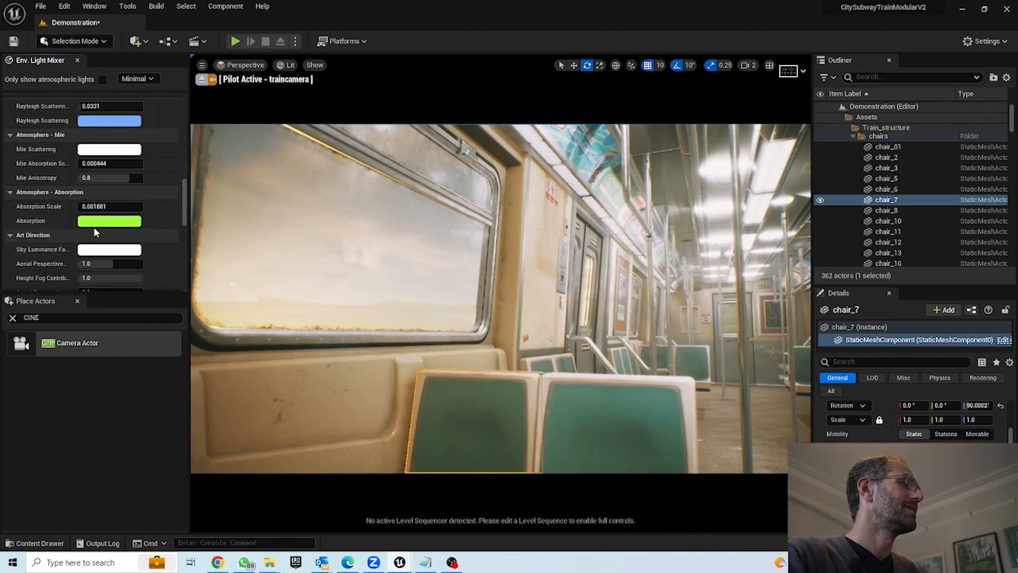
pyautogui.moveTo(98, 207)
pyautogui.mouseDown()
pyautogui.moveTo(118, 207)
pyautogui.moveTo(98, 207)
pyautogui.mouseUp()
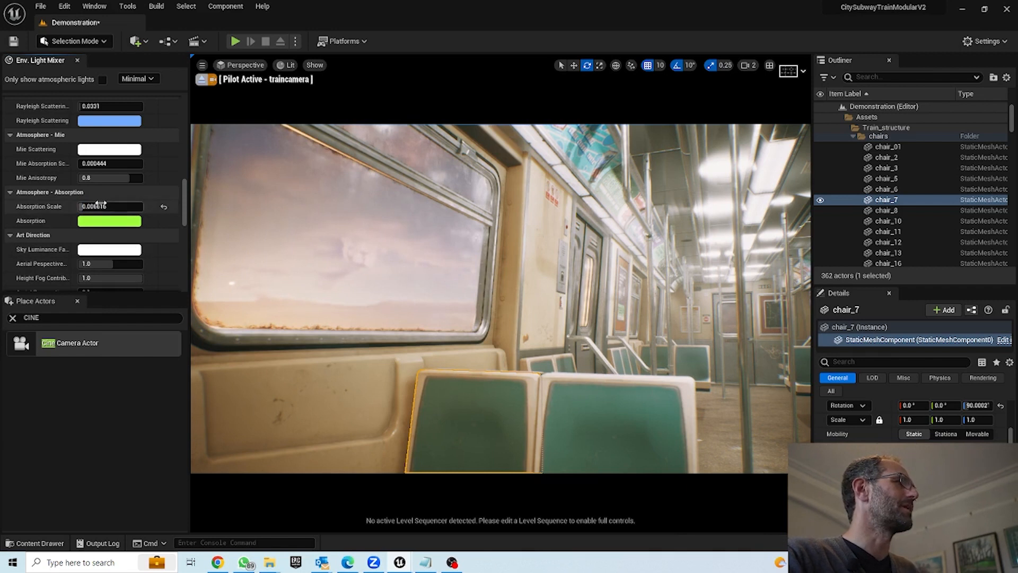
pyautogui.scroll(2, 98, 178)
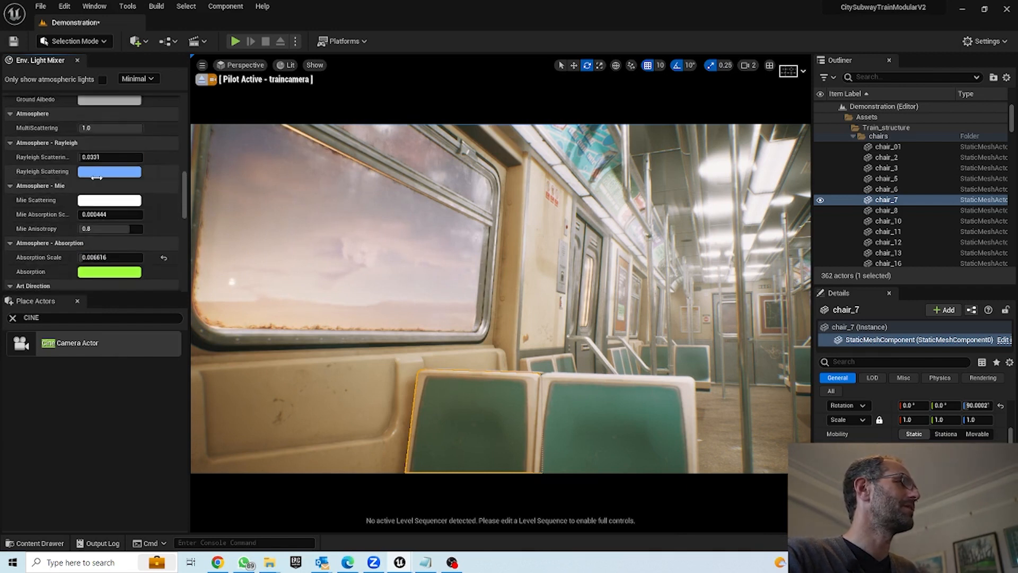
pyautogui.moveTo(88, 157); pyautogui.dragTo(78, 157)
# Step: Set the volumetric cloud's layer bottom altitude to 1.068531
pyautogui.scroll(-5, 60, 262)
pyautogui.scroll(-5, 62, 260)
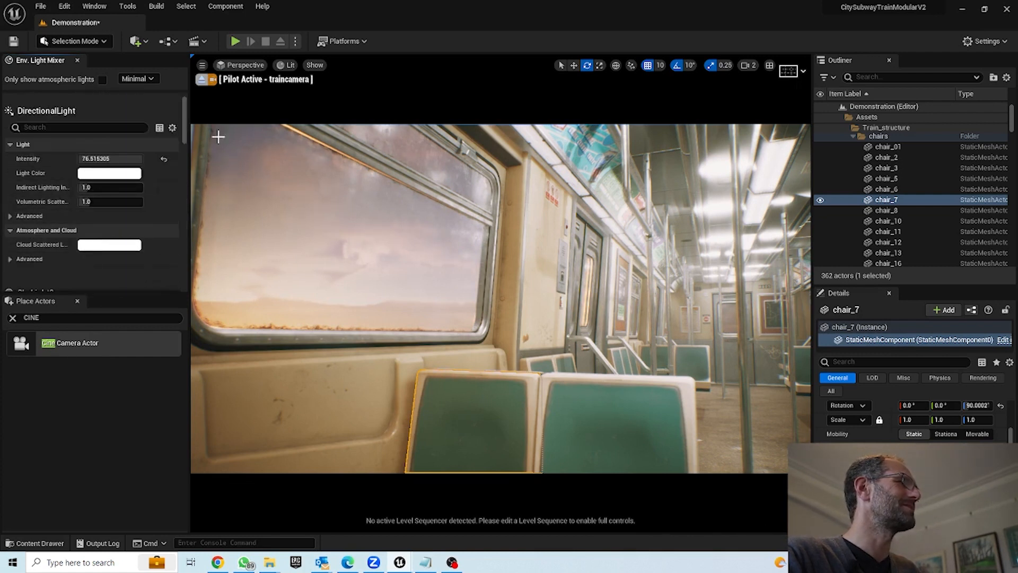
pyautogui.moveTo(182, 129); pyautogui.dragTo(185, 240)
pyautogui.moveTo(108, 218)
pyautogui.mouseDown()
pyautogui.moveTo(82, 219)
pyautogui.moveTo(107, 220)
pyautogui.mouseUp()
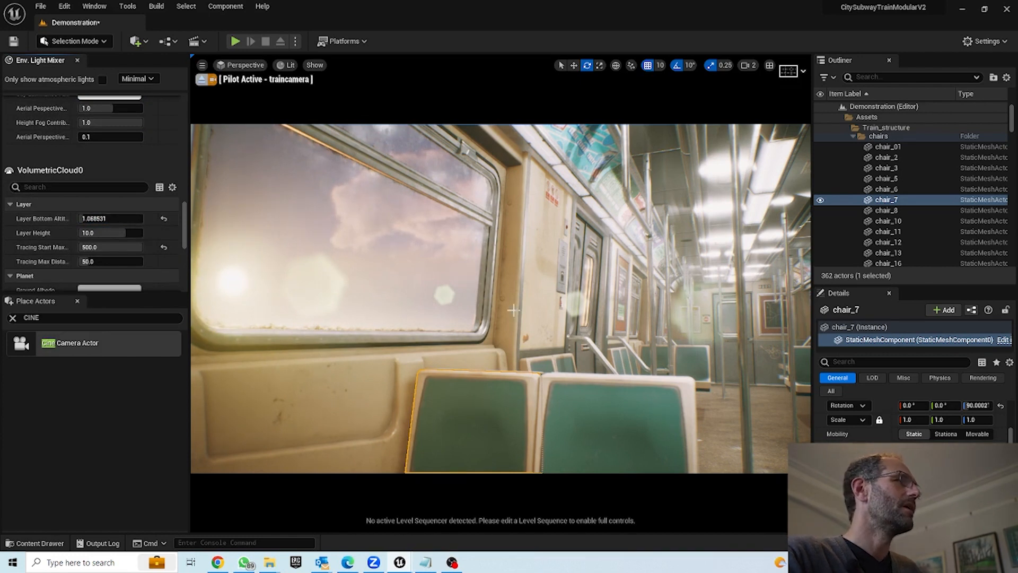
# Step: Find the exposure settings of the PostProcessVolume and set its exposure compensation to about 9.4
pyautogui.click(844, 116)
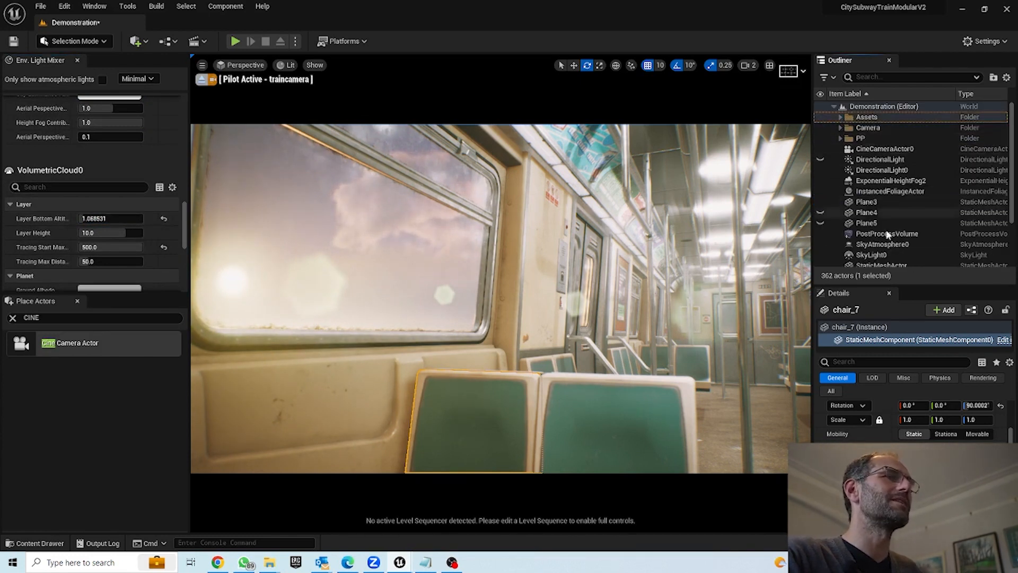
pyautogui.click(851, 234)
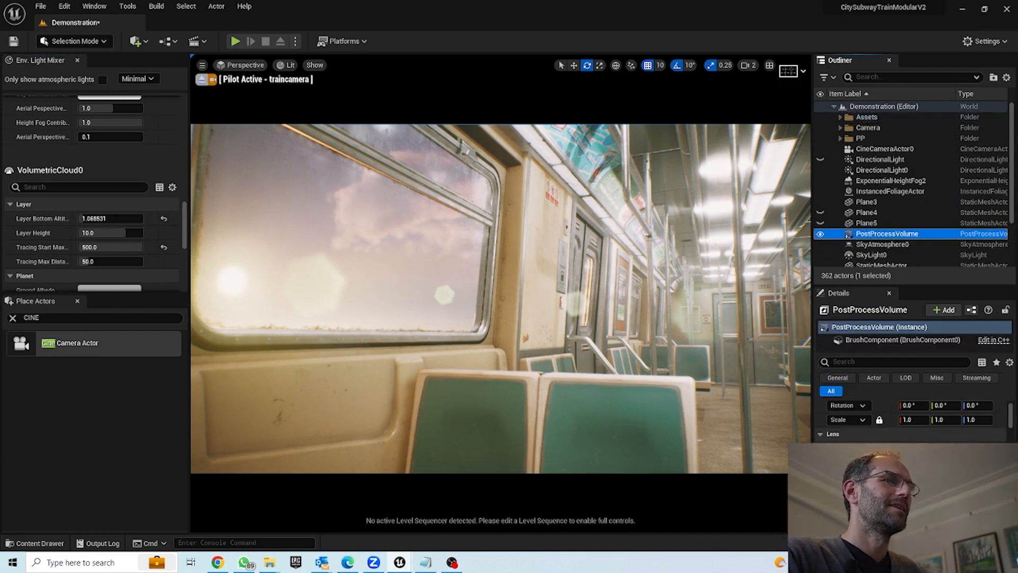
pyautogui.click(854, 363)
pyautogui.write('exp')
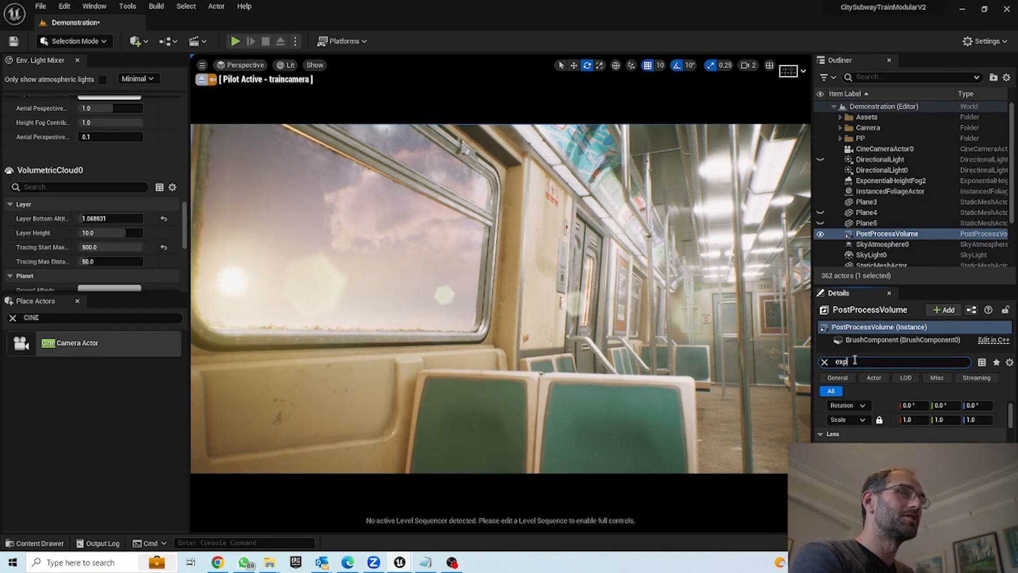
pyautogui.write('os')
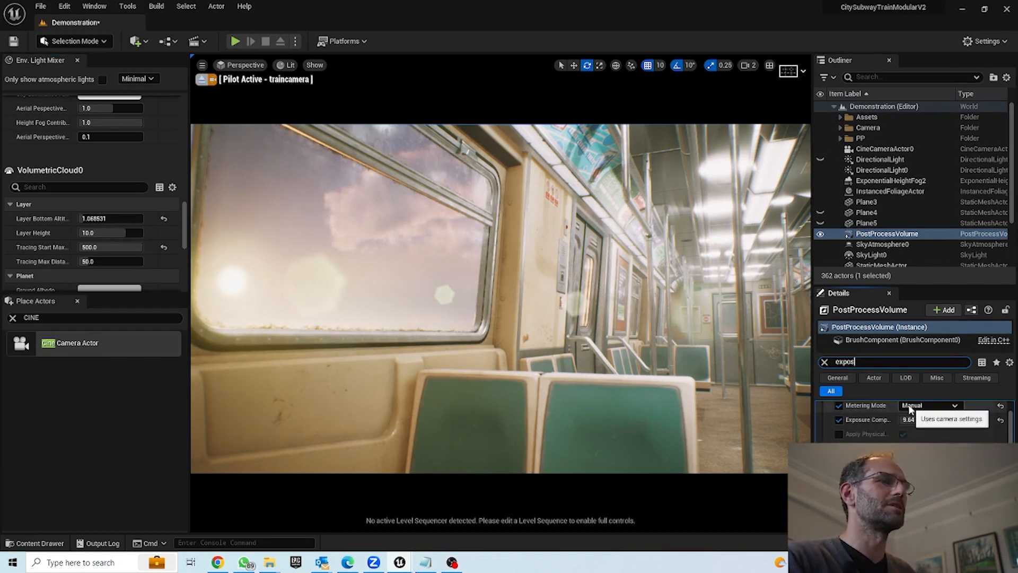
pyautogui.click(911, 420)
pyautogui.moveTo(911, 420)
pyautogui.mouseDown()
pyautogui.moveTo(892, 420)
pyautogui.moveTo(908, 420)
pyautogui.mouseUp()
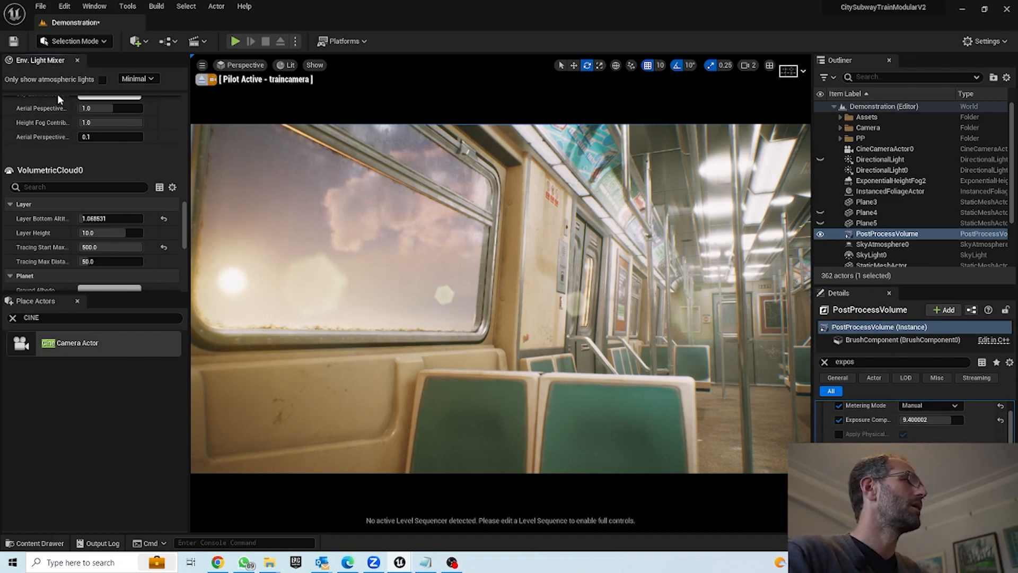
pyautogui.scroll(1, 27, 159)
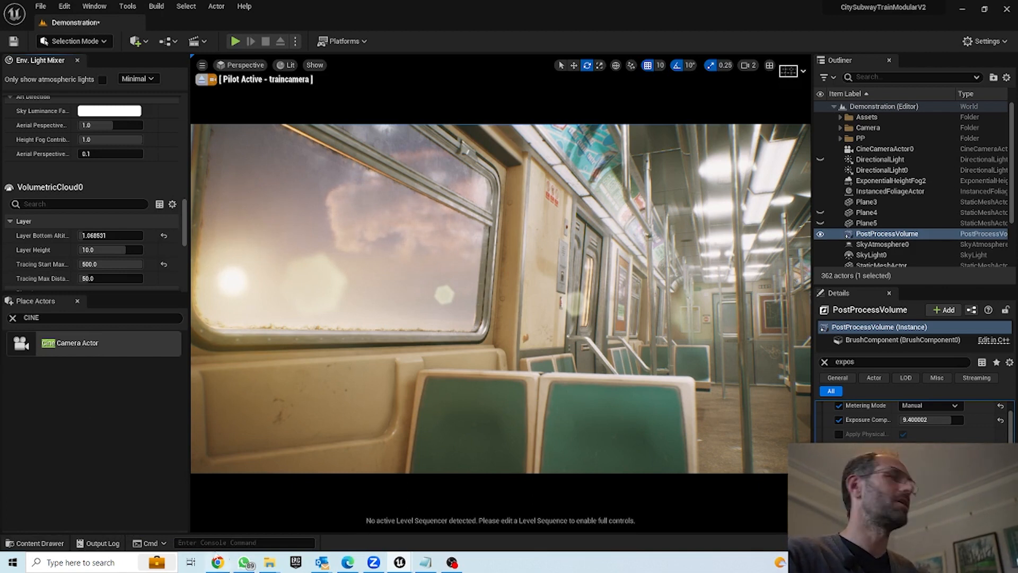
# Step: Dock a Content Browser below the viewport and open the movie folder under Content
pyautogui.click(35, 543)
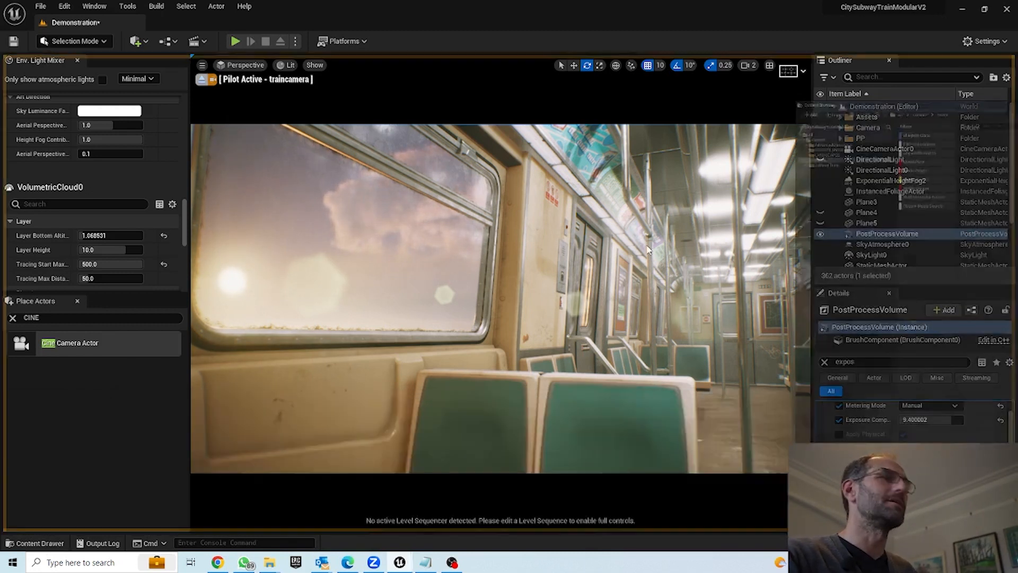
pyautogui.moveTo(845, 104); pyautogui.dragTo(173, 525)
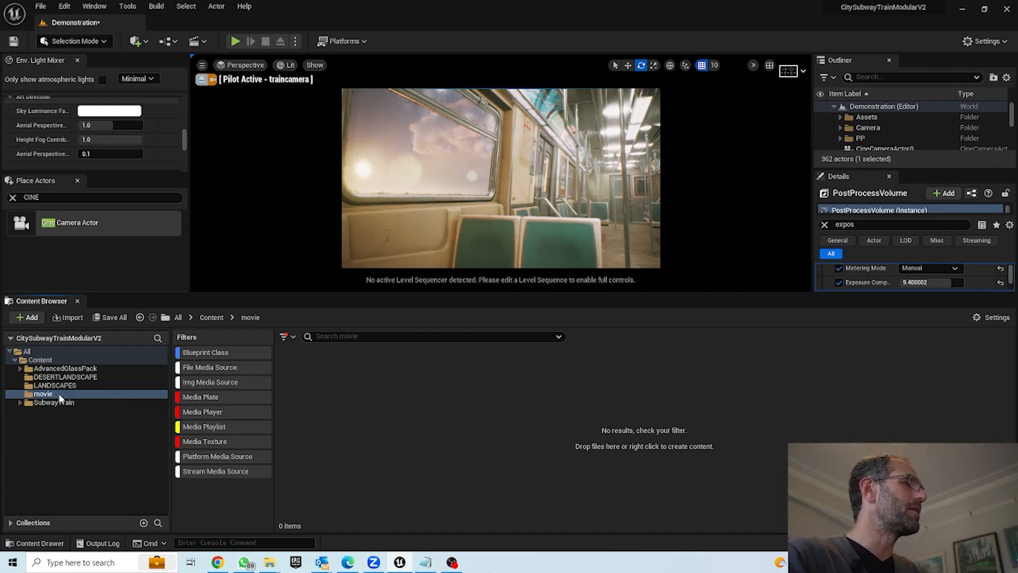
pyautogui.click(44, 360)
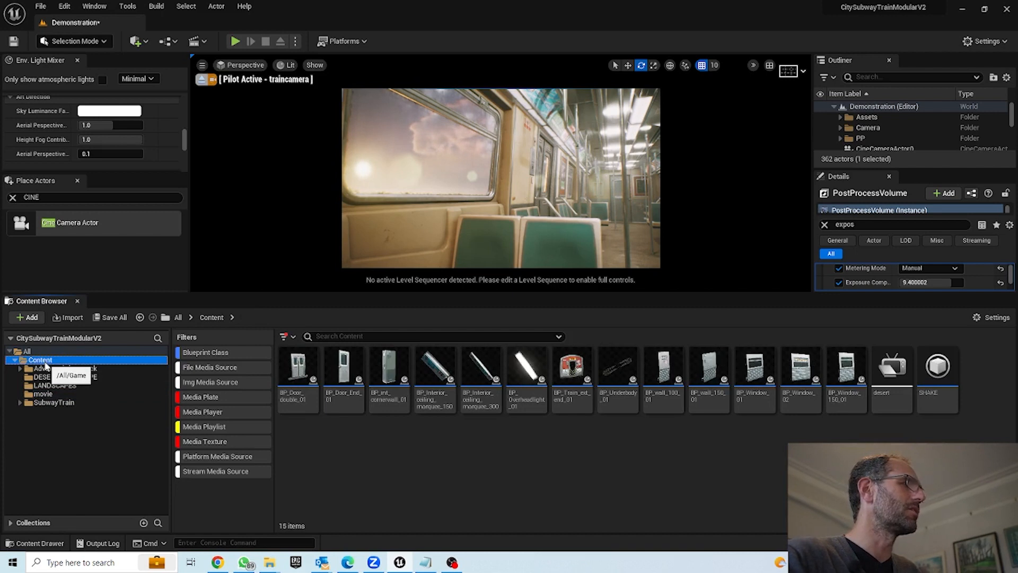
pyautogui.click(45, 395)
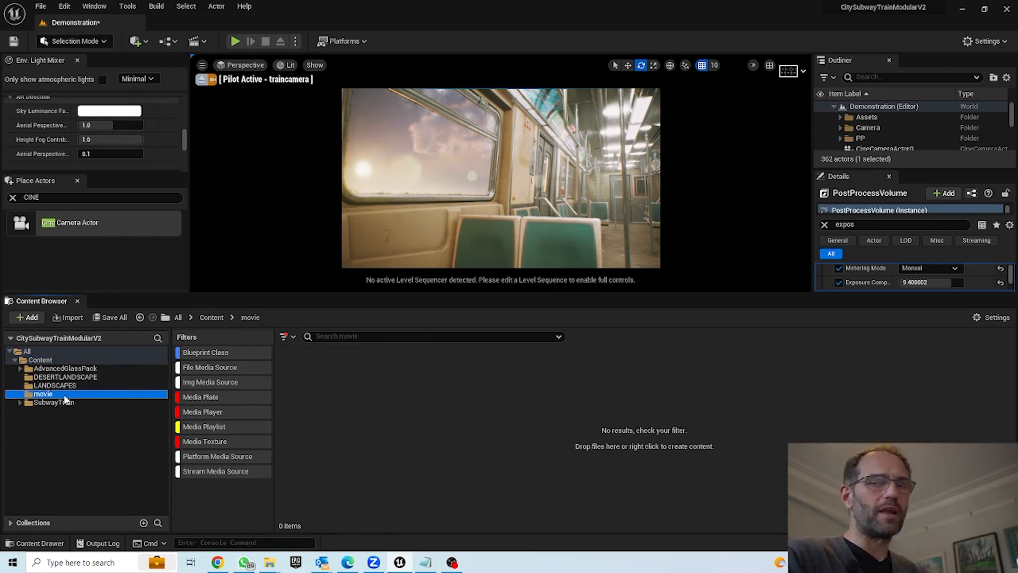
# Step: Show the movie folder in Explorer to check its video file, and close the Explorer window
pyautogui.rightClick(64, 397)
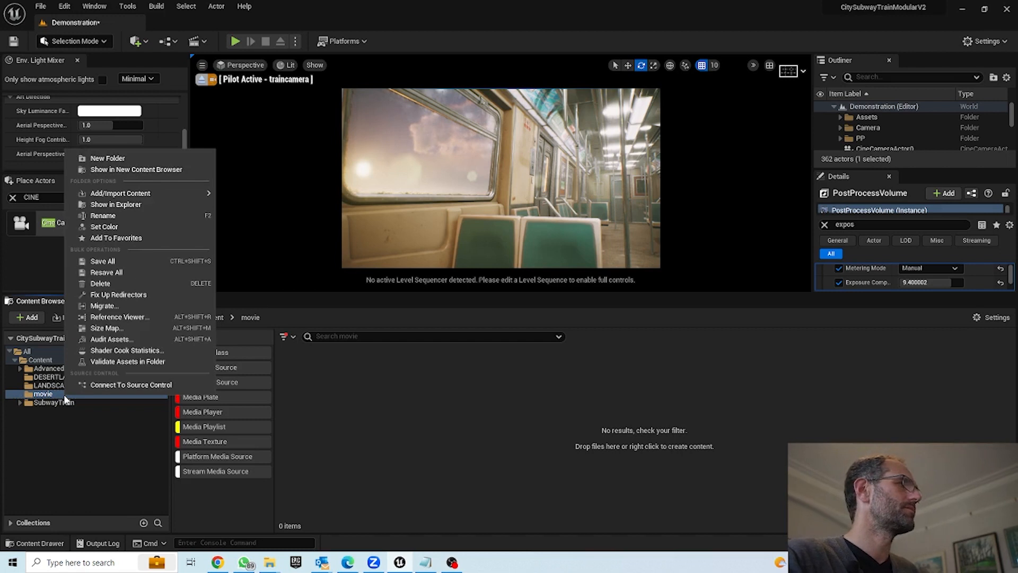
pyautogui.click(137, 205)
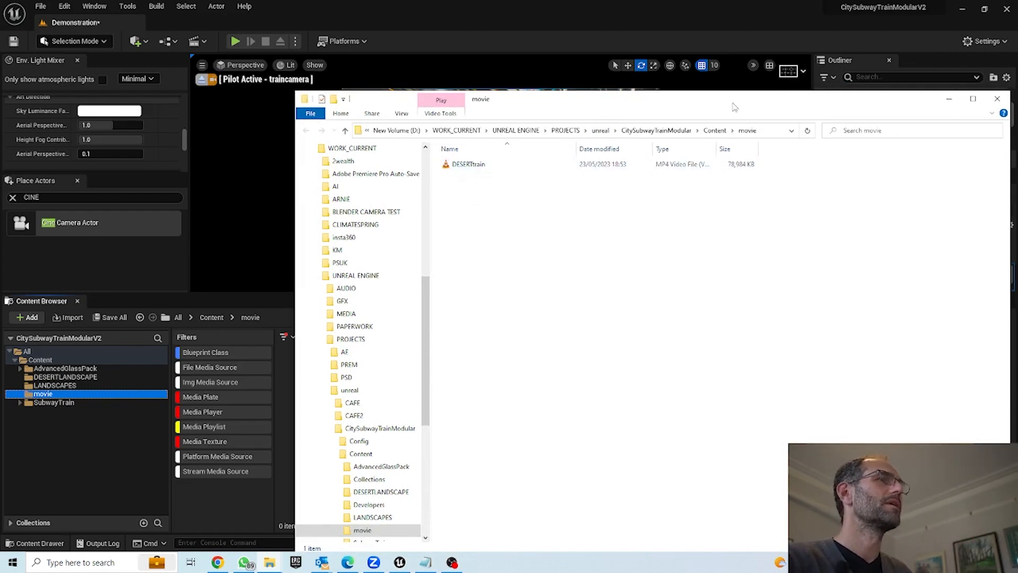
pyautogui.moveTo(735, 107); pyautogui.dragTo(695, 83)
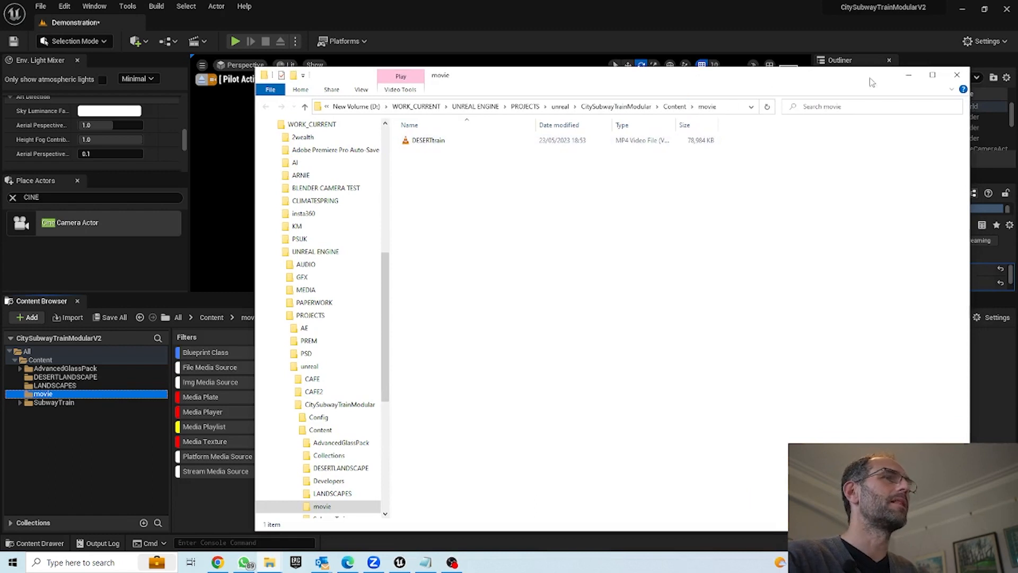
pyautogui.click(956, 76)
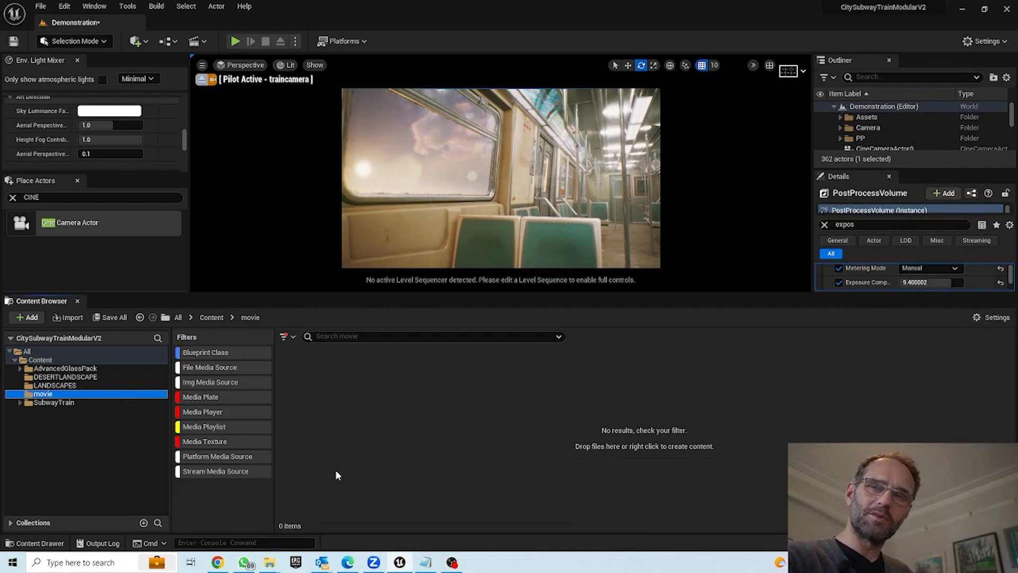
# Step: Create a File Media Source in the movie folder and name it DESERTLANDSCAPE
pyautogui.click(29, 318)
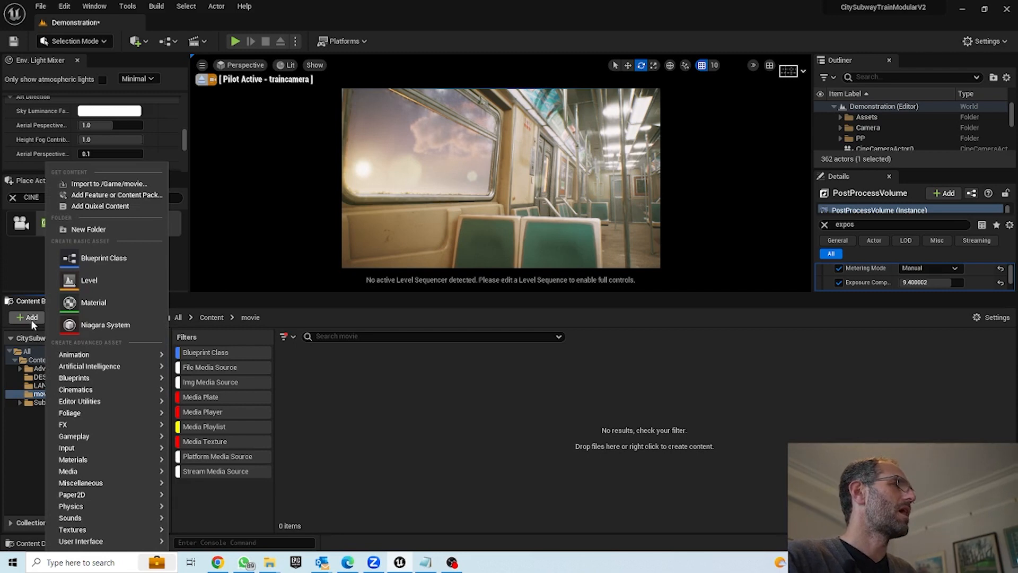
pyautogui.moveTo(92, 471)
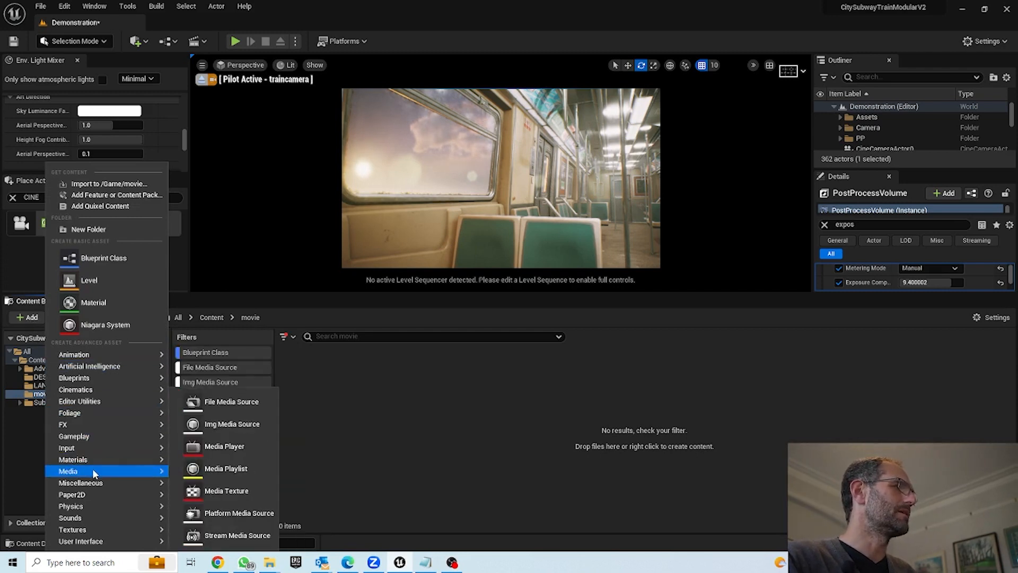
pyautogui.click(231, 402)
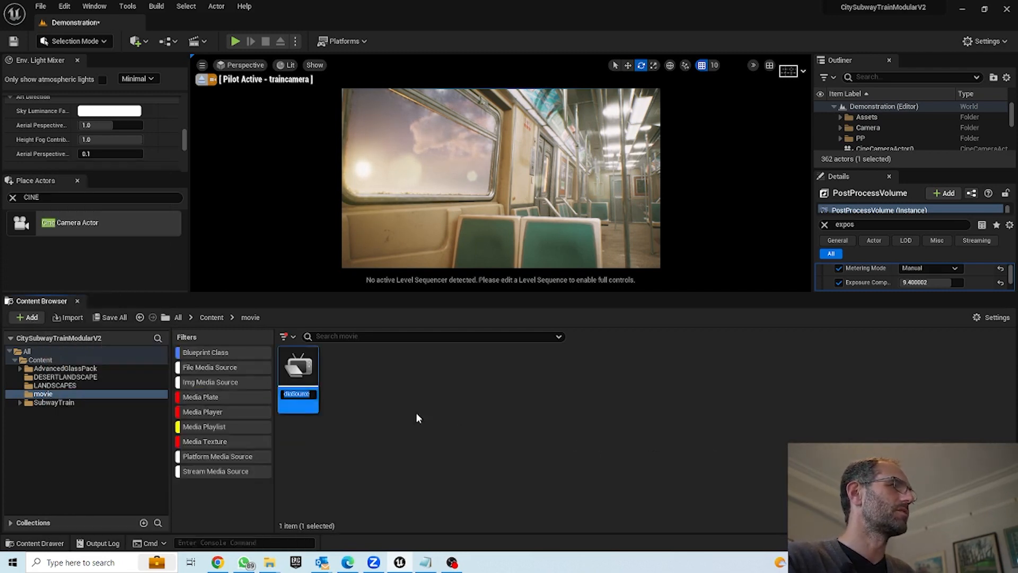
pyautogui.write('DESERT')
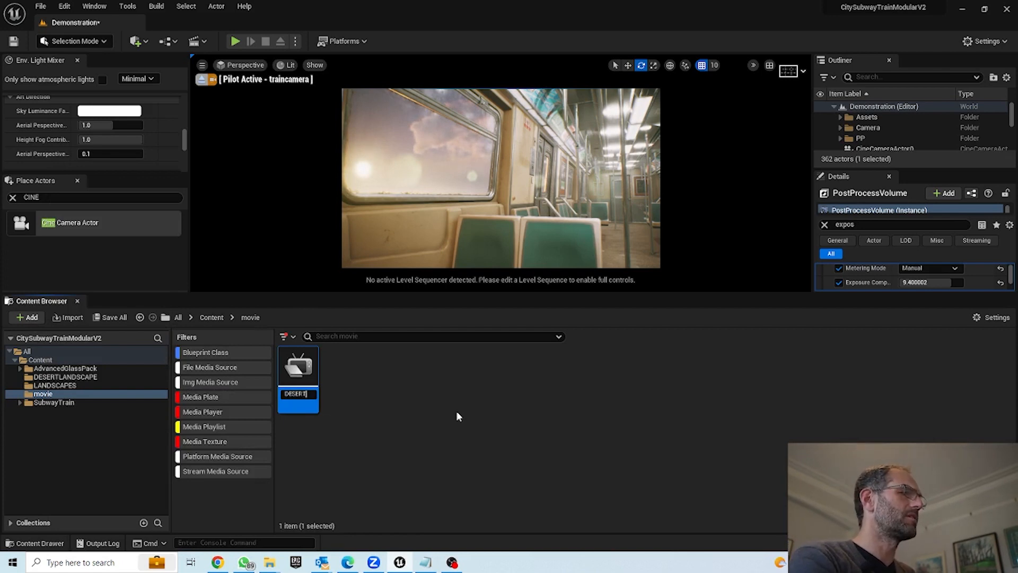
pyautogui.write('LANDSC')
pyautogui.write('APE')
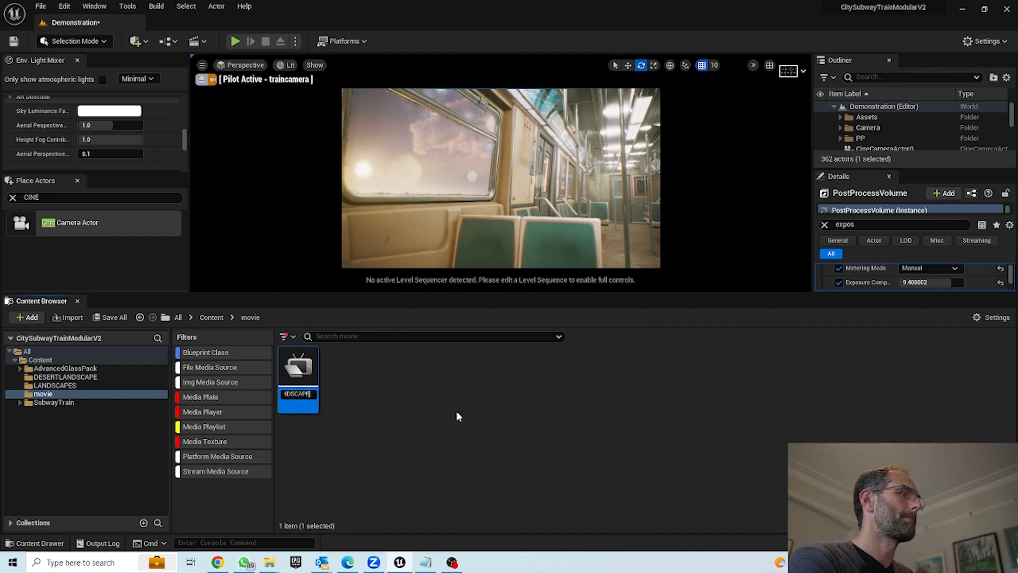
pyautogui.press('Return')
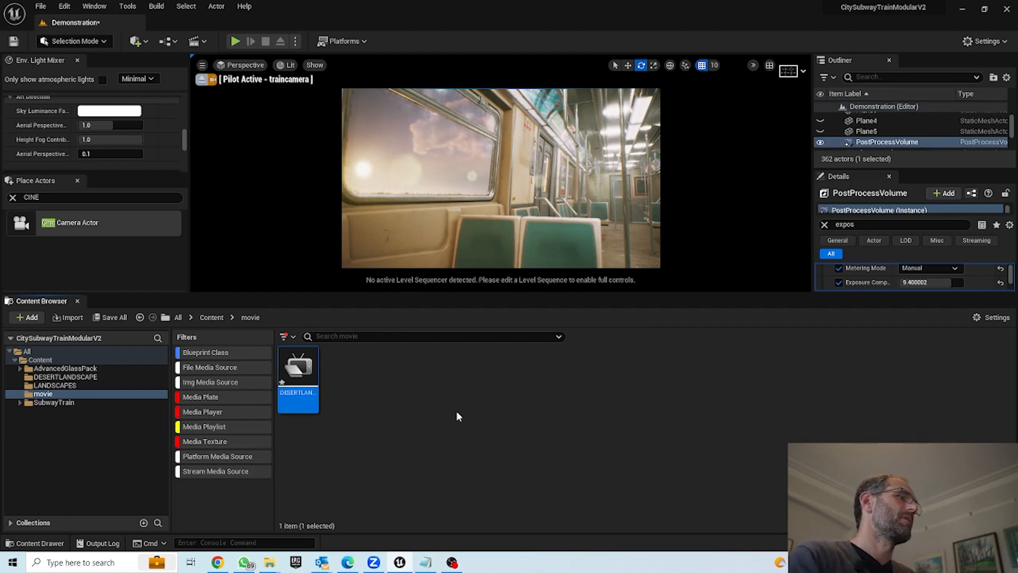
# Step: Set DESERTLANDSCAPE's file path to DESERTtrain.mp4 in the movie folder, save the asset and close its editor
pyautogui.doubleClick(297, 366)
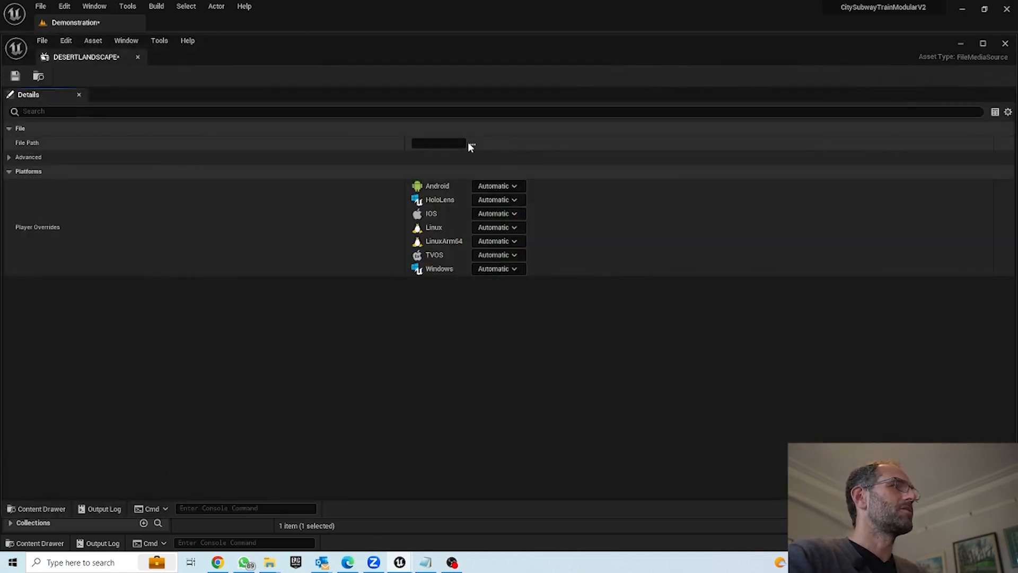
pyautogui.click(474, 144)
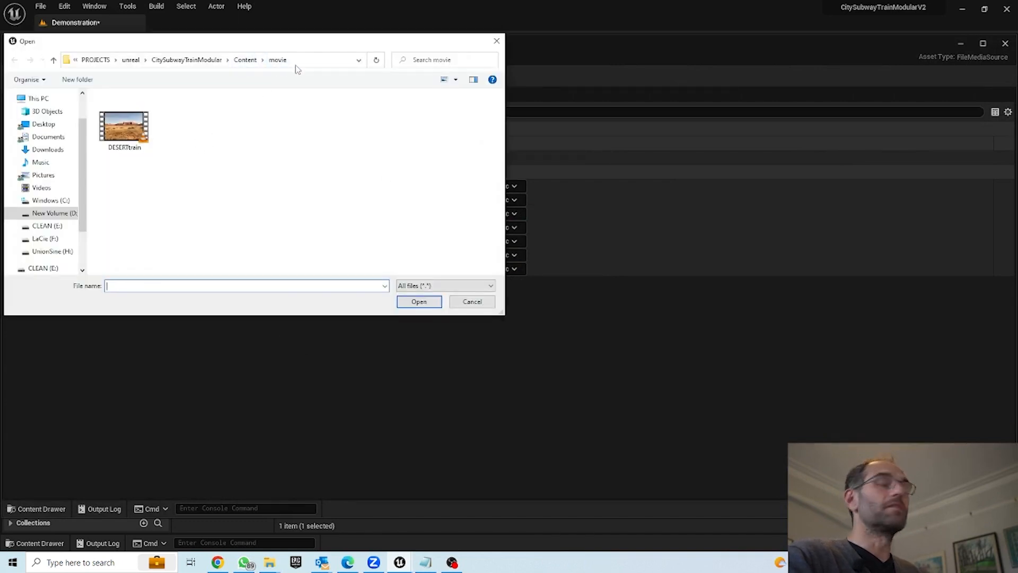
pyautogui.click(141, 135)
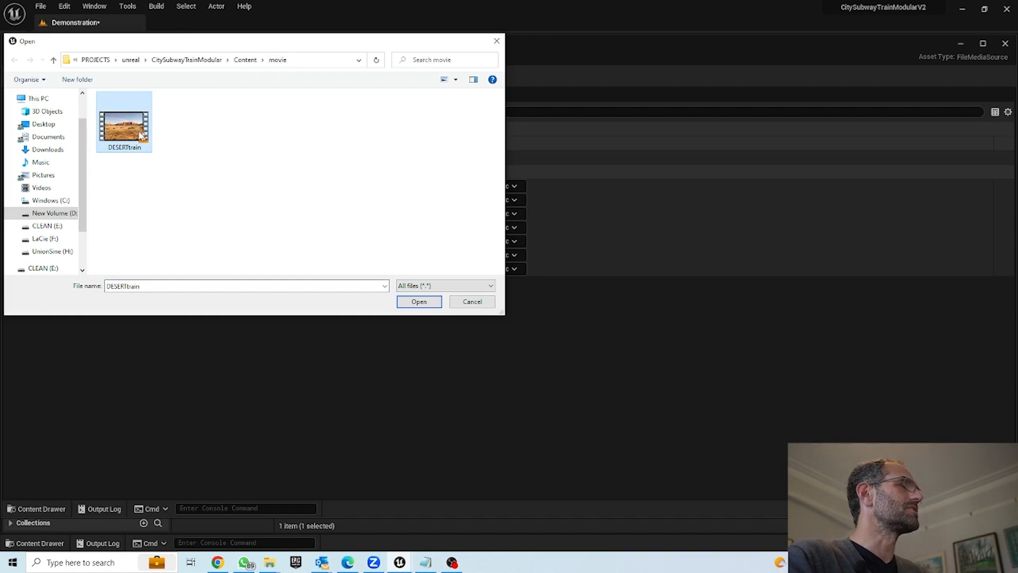
pyautogui.click(419, 301)
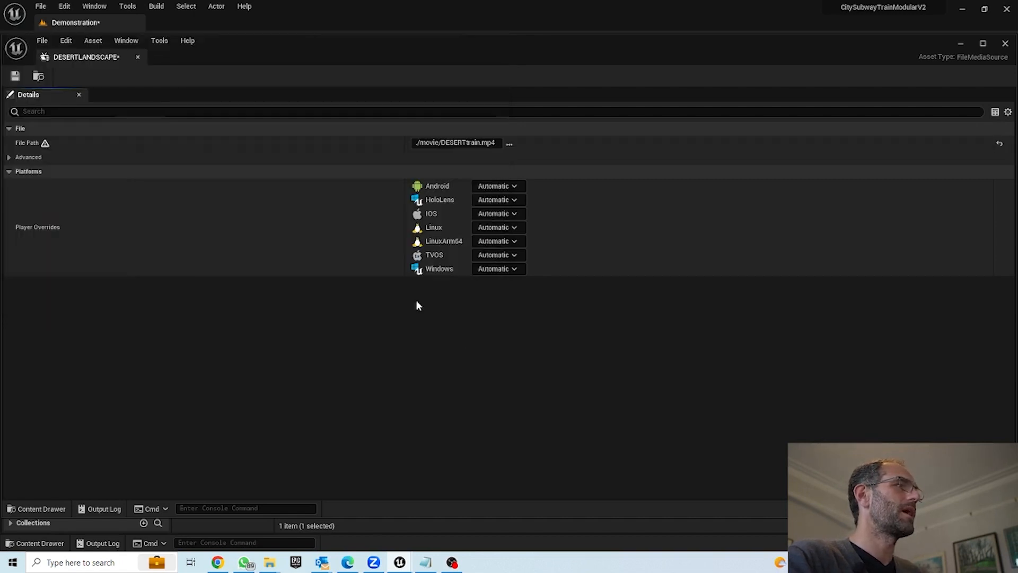
pyautogui.click(15, 76)
pyautogui.click(1005, 43)
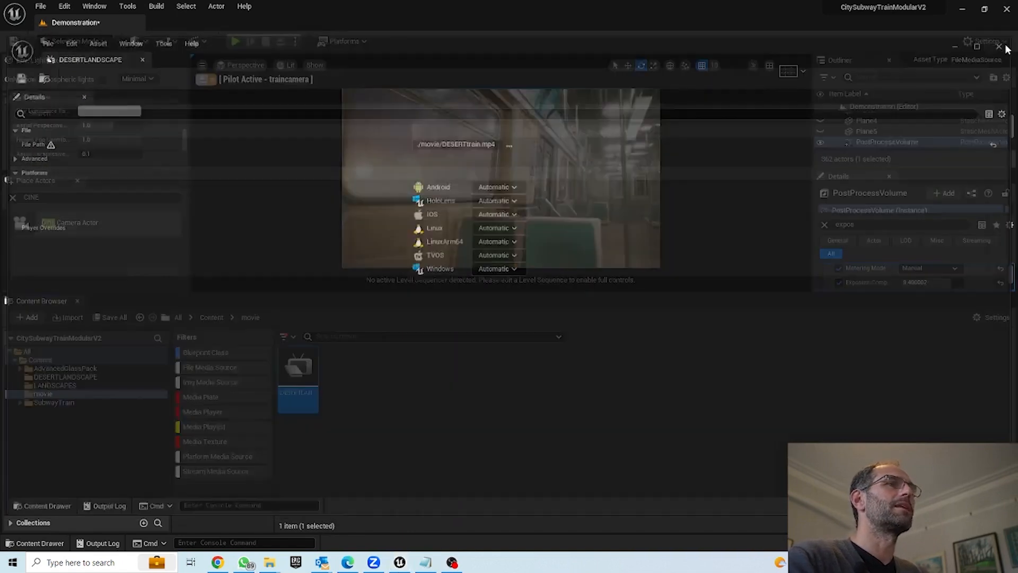
# Step: Create a Media Player named DES with a video output MediaTexture in the movie folder, and rename the player DESERTPLAYER
pyautogui.rightClick(355, 378)
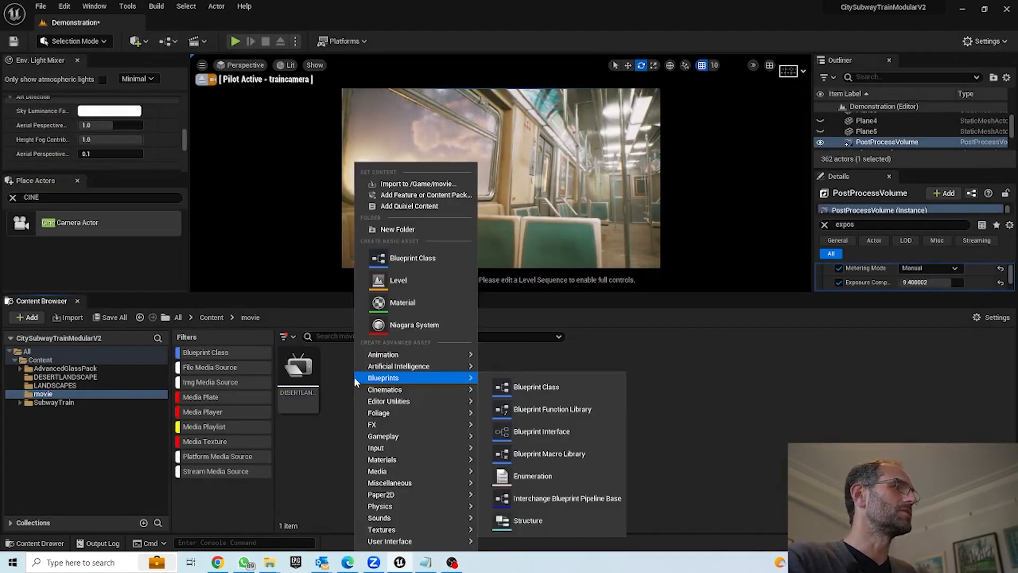
pyautogui.moveTo(402, 474)
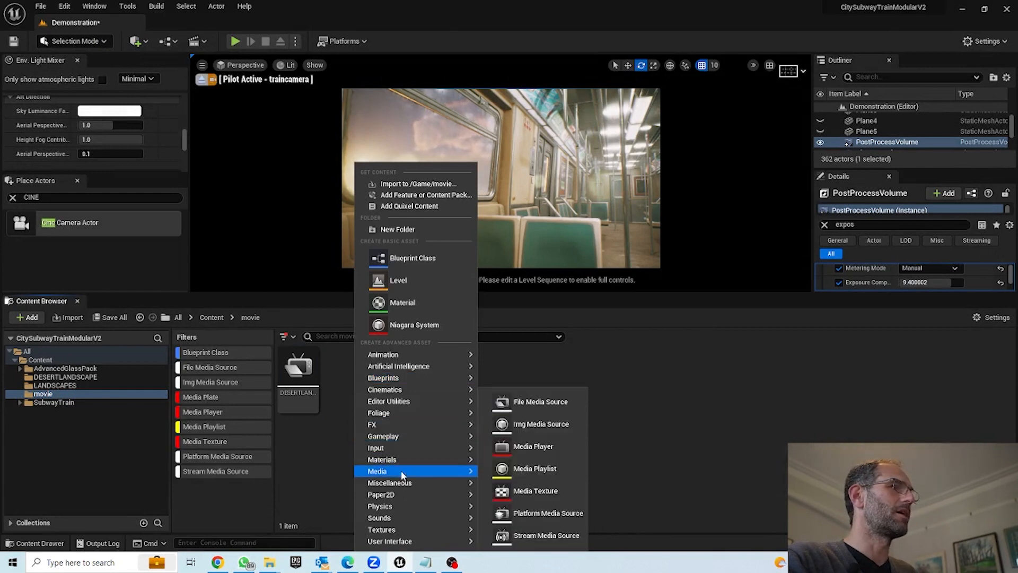
pyautogui.click(527, 446)
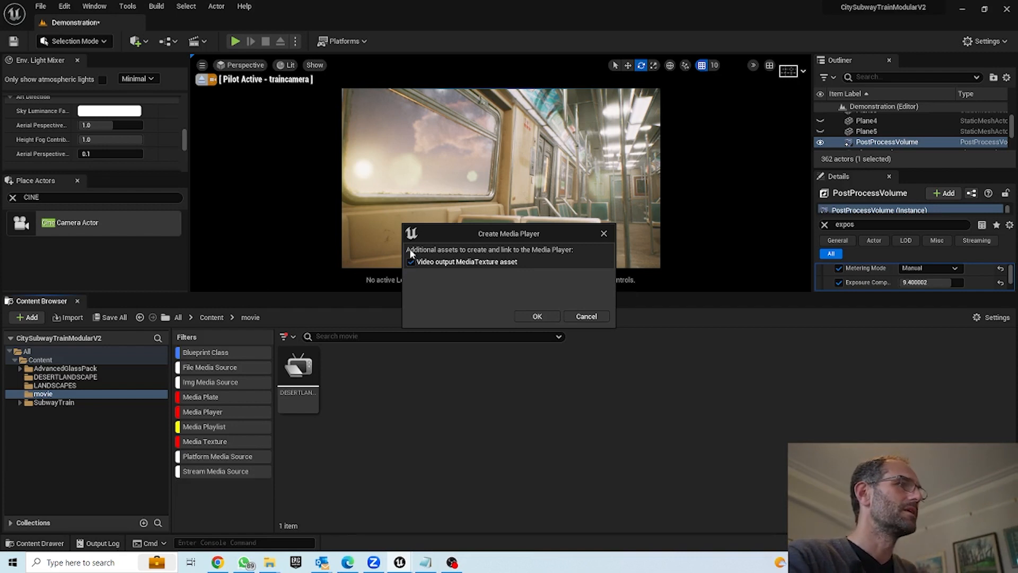
pyautogui.click(539, 317)
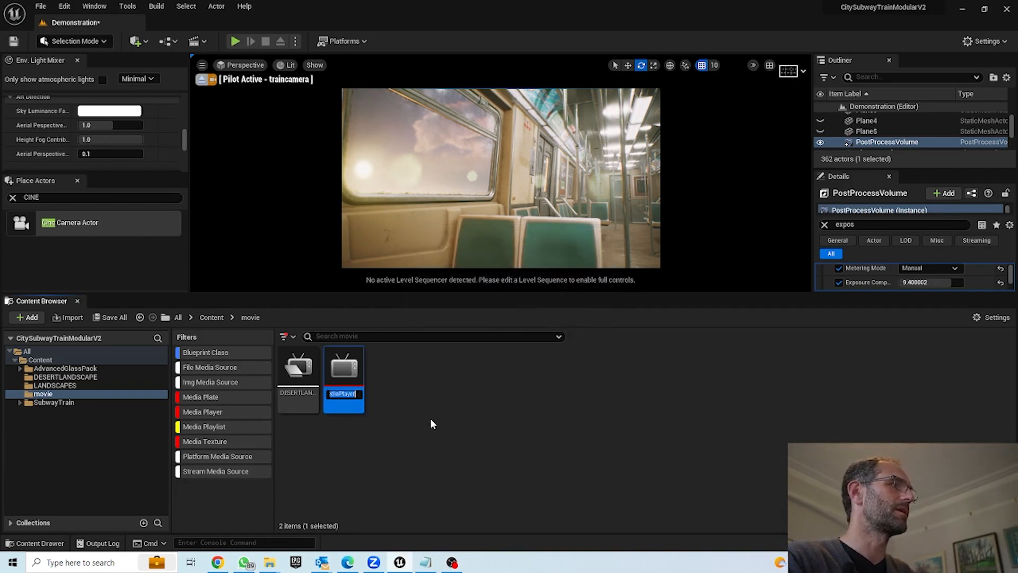
pyautogui.write('DES')
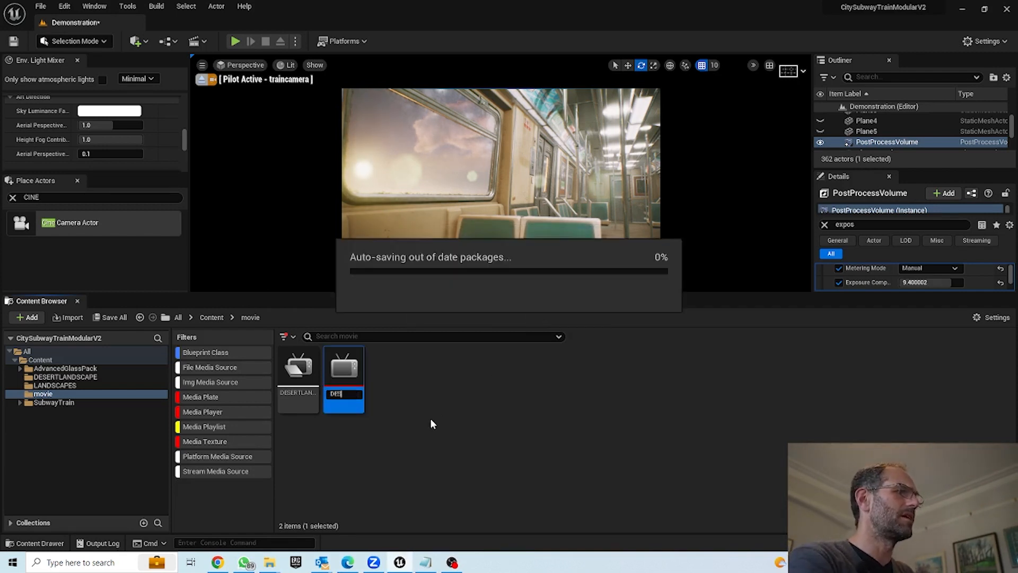
pyautogui.press('Return')
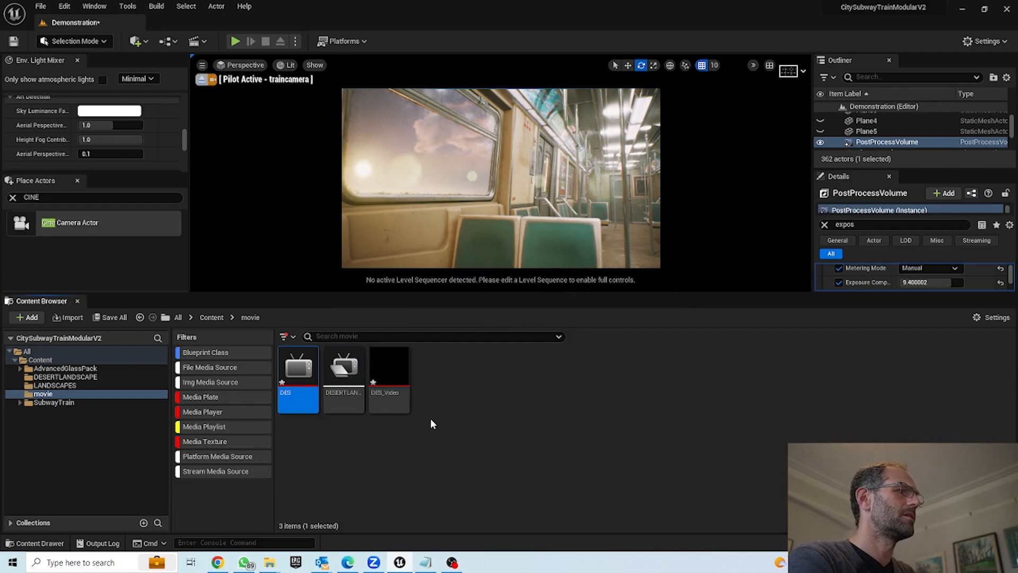
pyautogui.click(293, 393)
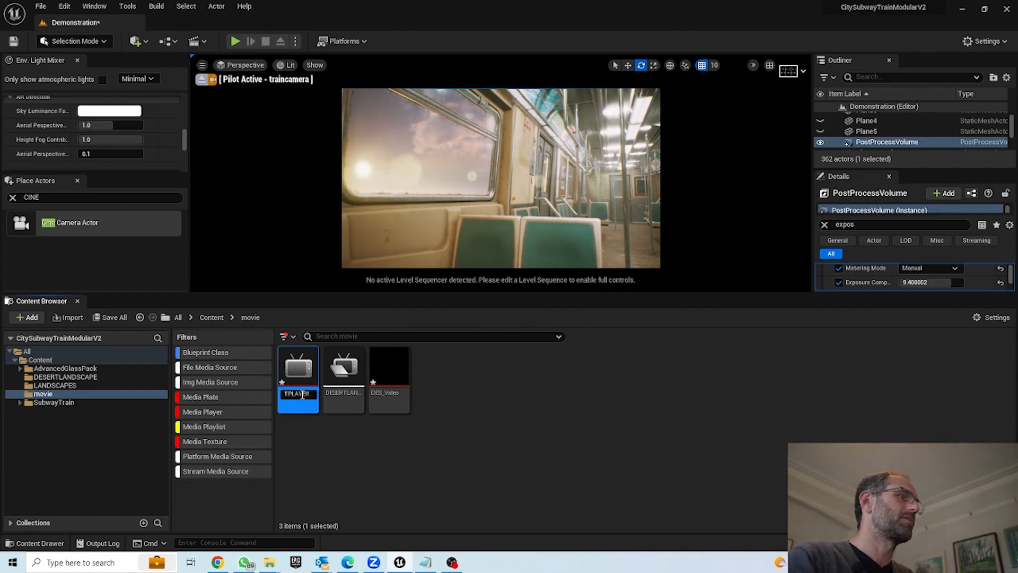
pyautogui.press('Return')
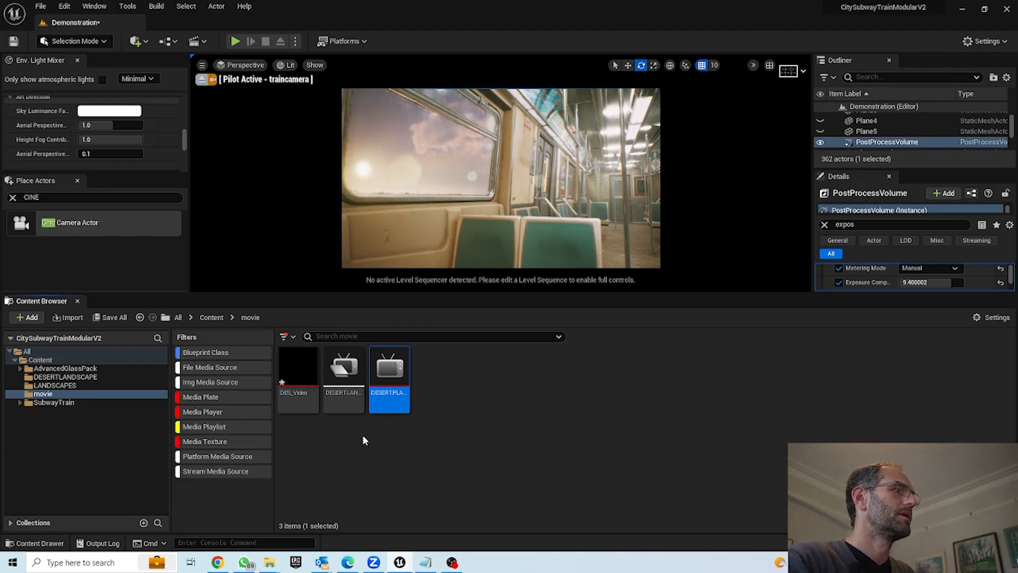
# Step: Play DESERTLANDSCAPE in DESERTPLAYER, turn on Loop, save the player and minimise its editor
pyautogui.doubleClick(377, 375)
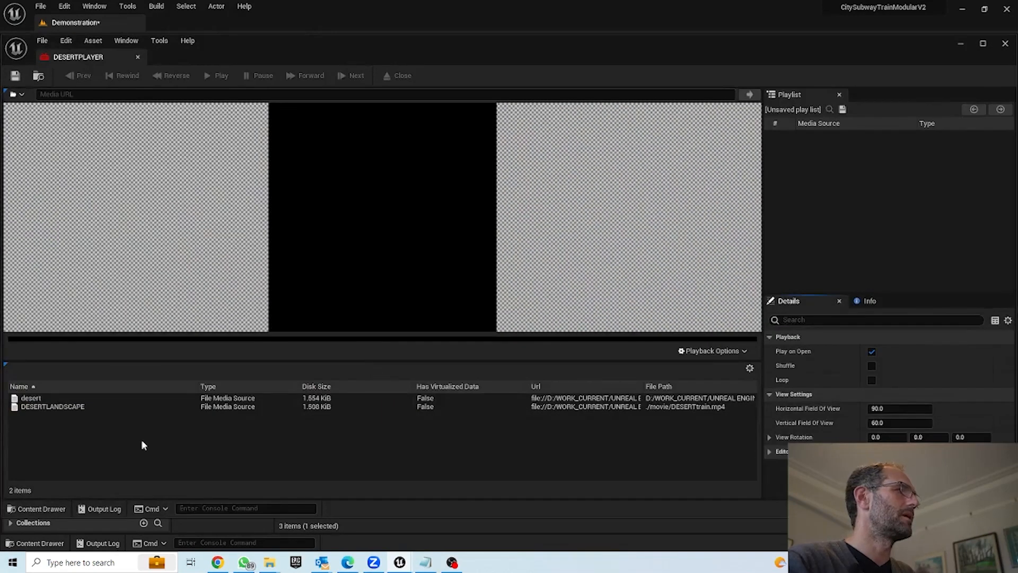
pyautogui.click(35, 406)
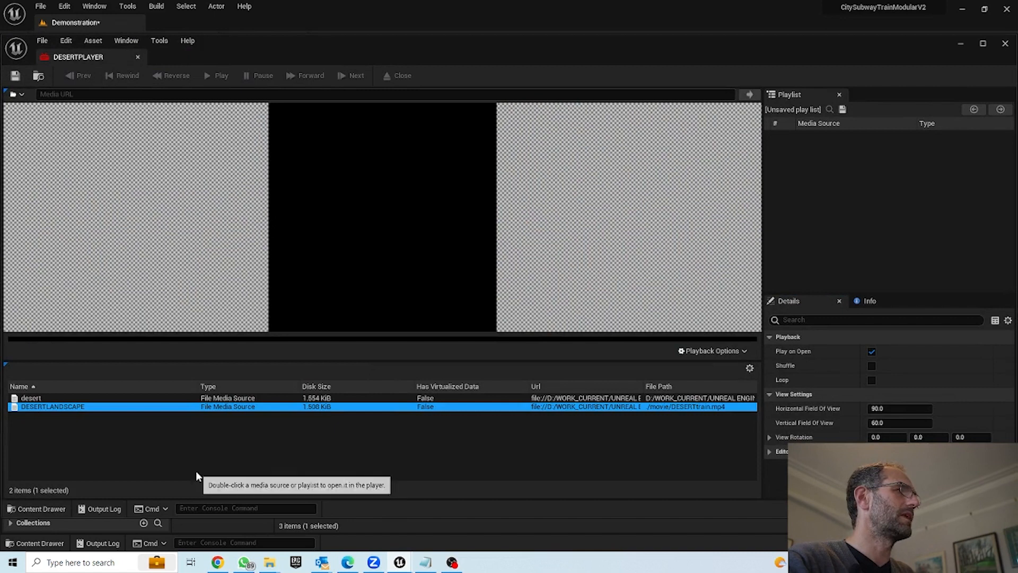
pyautogui.doubleClick(16, 408)
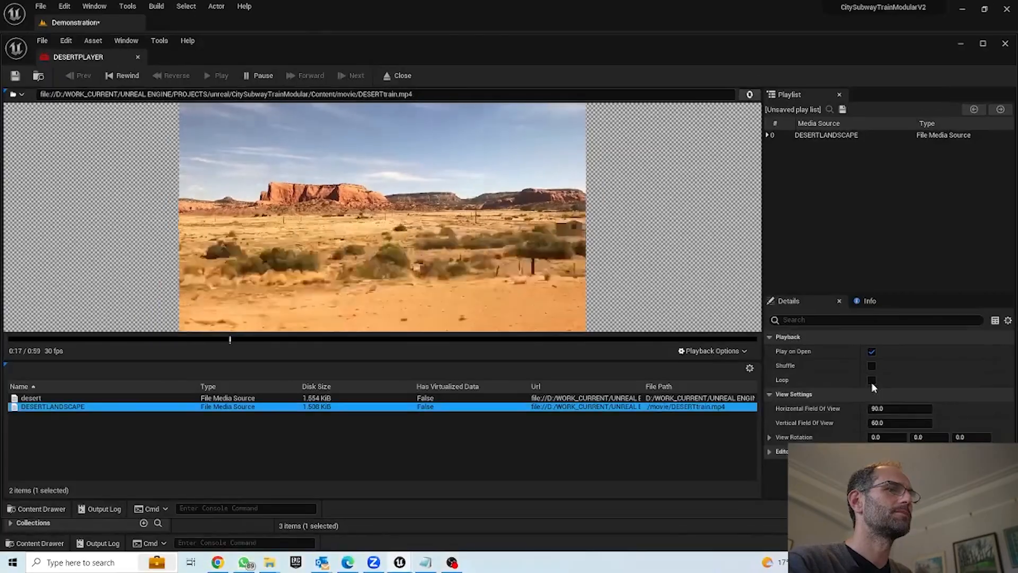
pyautogui.click(871, 381)
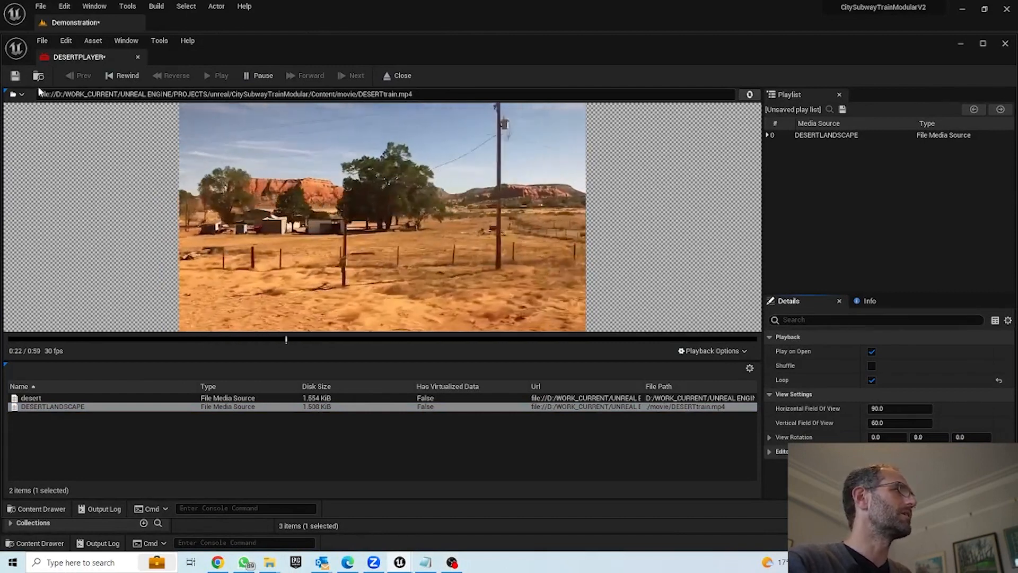
pyautogui.click(15, 75)
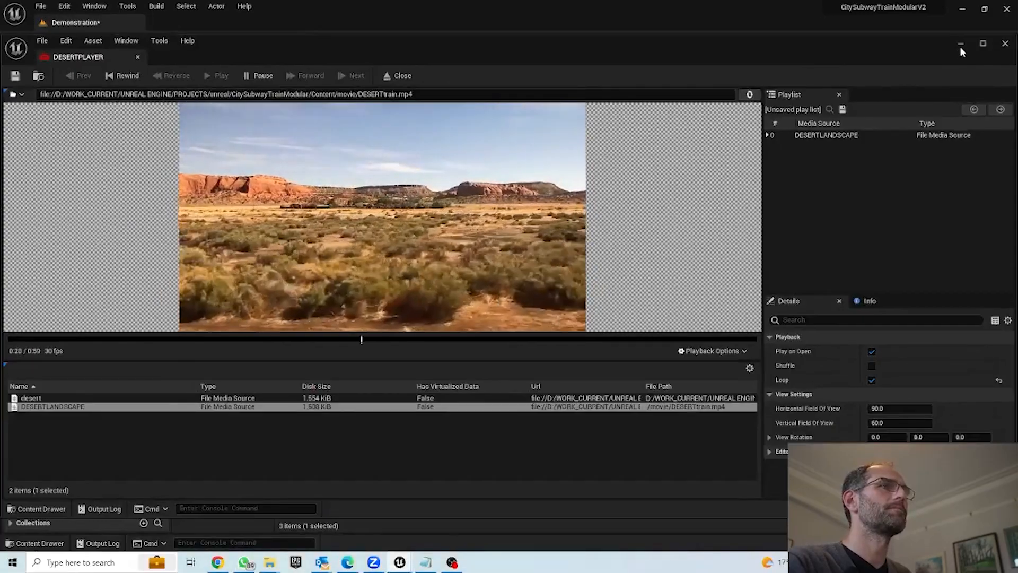
pyautogui.click(960, 46)
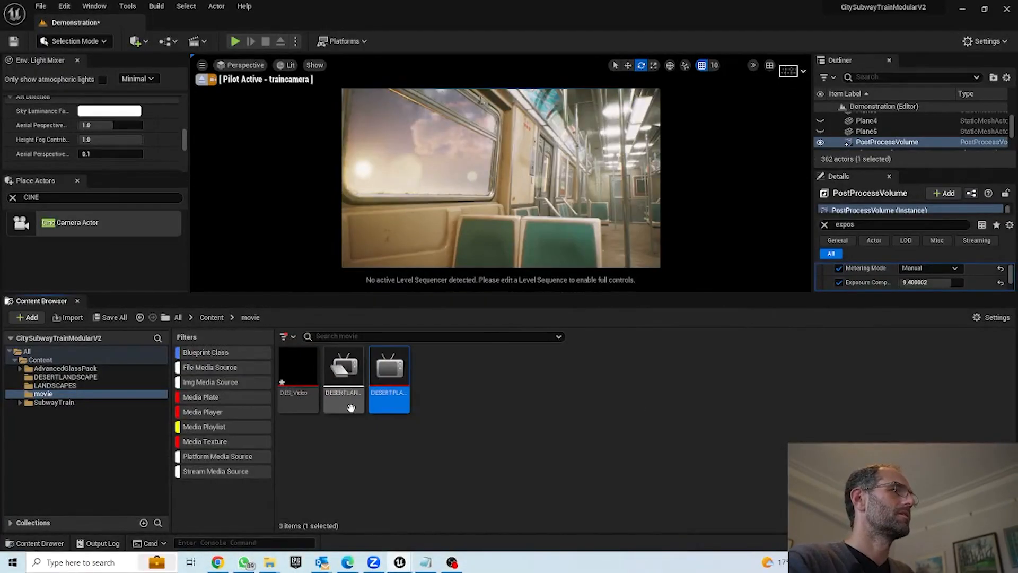
pyautogui.moveTo(293, 375)
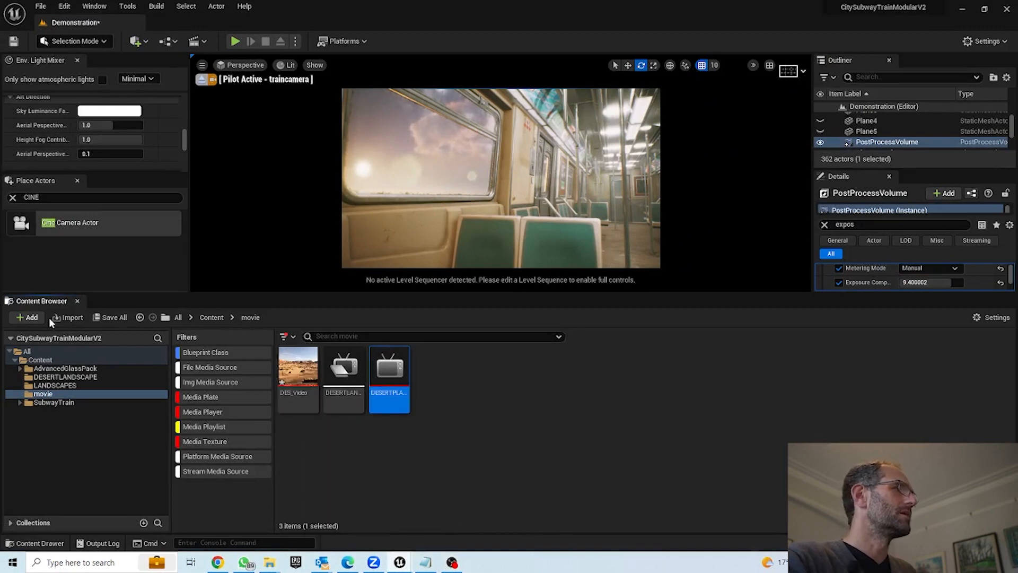
# Step: Close the Content Browser and pilot traincamera in the viewport
pyautogui.click(77, 301)
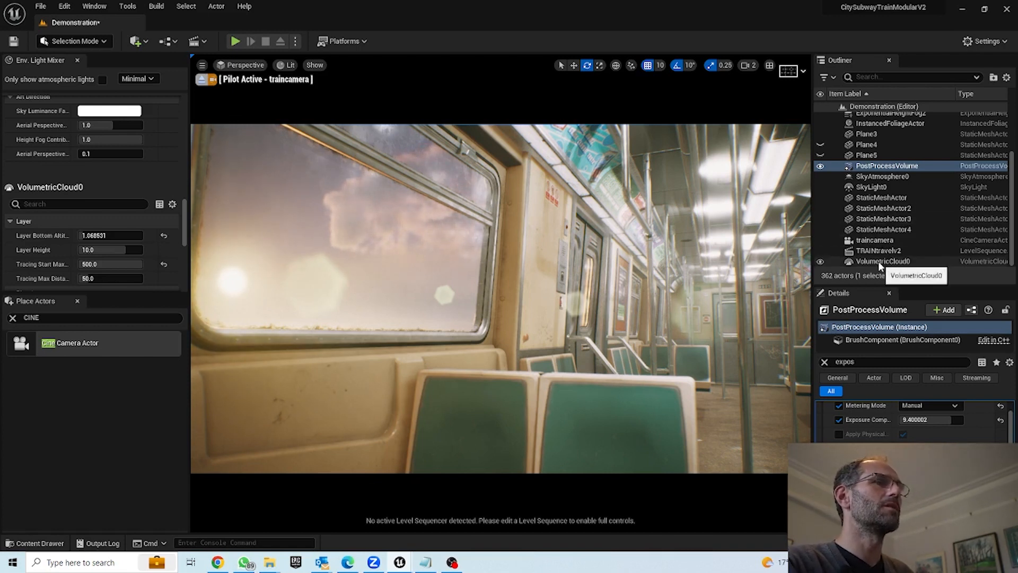
pyautogui.click(849, 243)
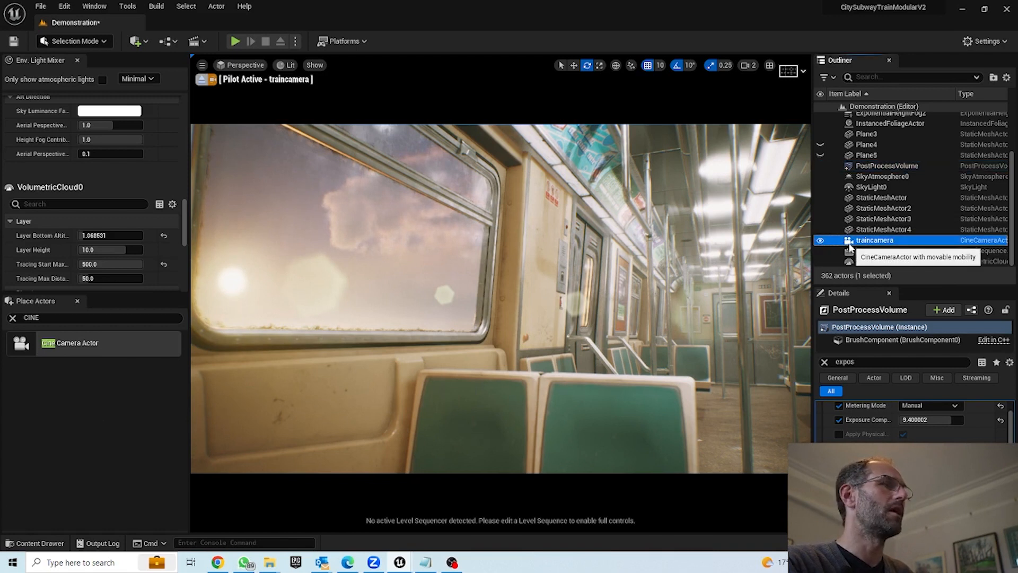
pyautogui.click(245, 65)
pyautogui.moveTo(253, 171)
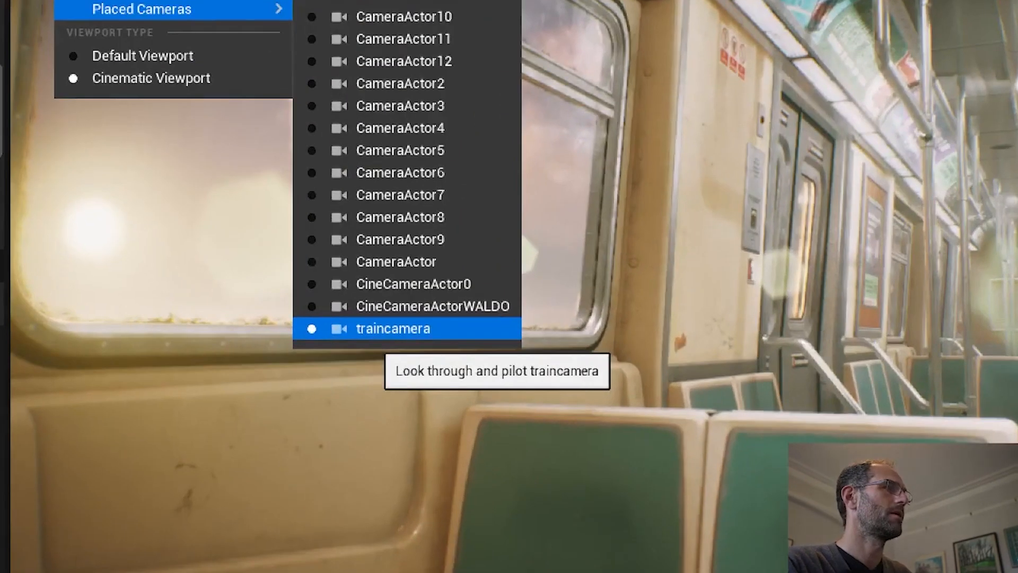
pyautogui.click(393, 329)
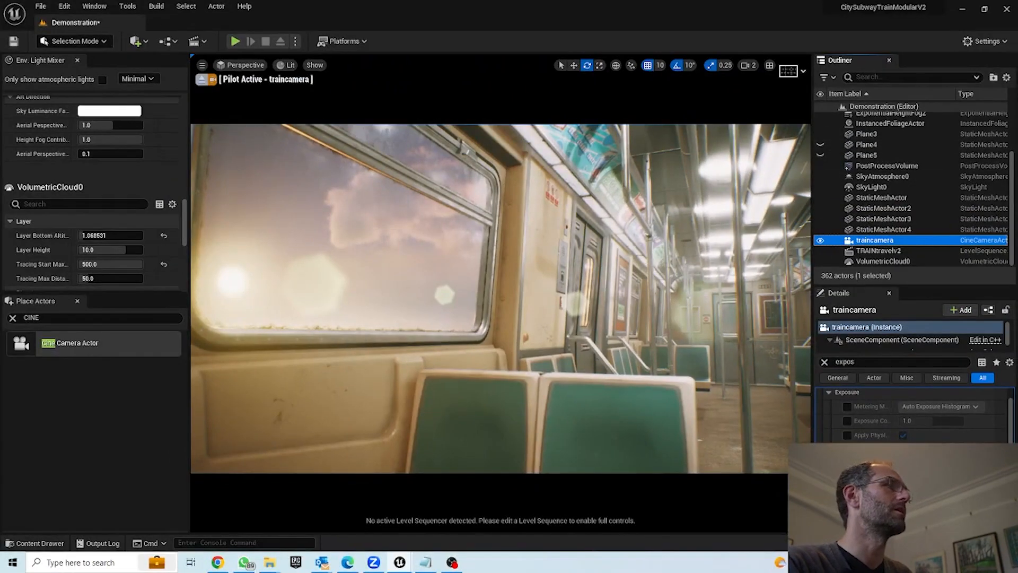
# Step: Hide the Plane3 actor in the level
pyautogui.moveTo(625, 412); pyautogui.dragTo(602, 424, button='right')
pyautogui.moveTo(473, 346); pyautogui.dragTo(562, 346, button='right')
pyautogui.press('s')
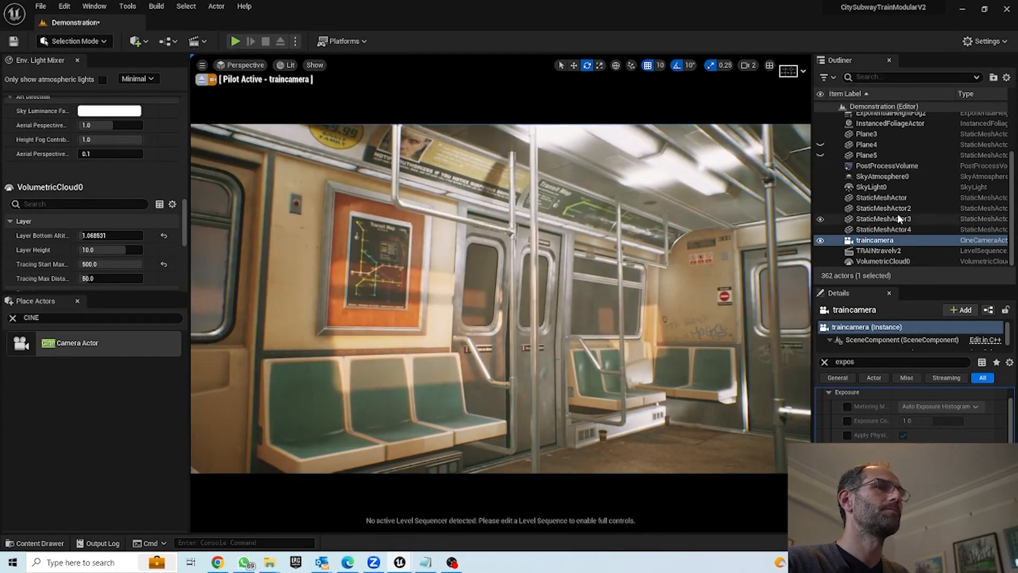
pyautogui.click(822, 133)
# Step: Close the Env. Light Mixer and place a Plane actor on the open ground outside the train
pyautogui.moveTo(308, 389); pyautogui.dragTo(228, 389, button='right')
pyautogui.moveTo(252, 349); pyautogui.dragTo(348, 349, button='right')
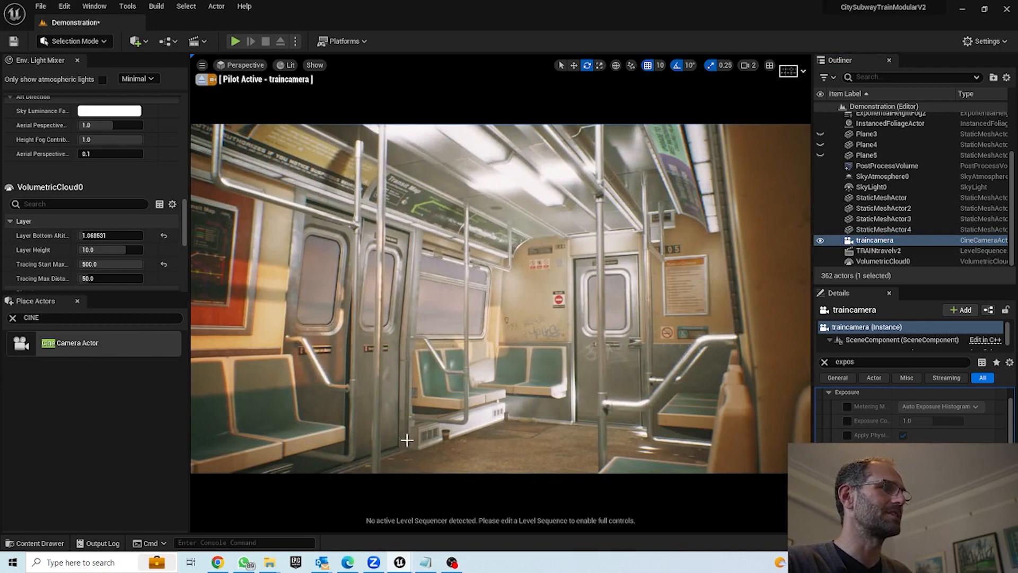
pyautogui.moveTo(445, 456); pyautogui.dragTo(360, 451, button='right')
pyautogui.moveTo(547, 400); pyautogui.dragTo(493, 319)
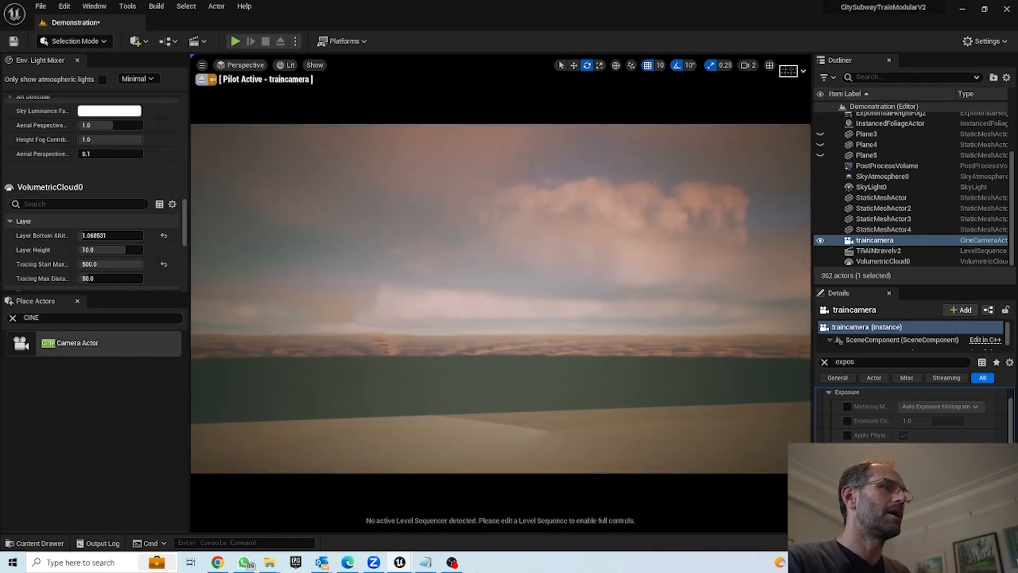
pyautogui.moveTo(581, 442); pyautogui.dragTo(191, 466)
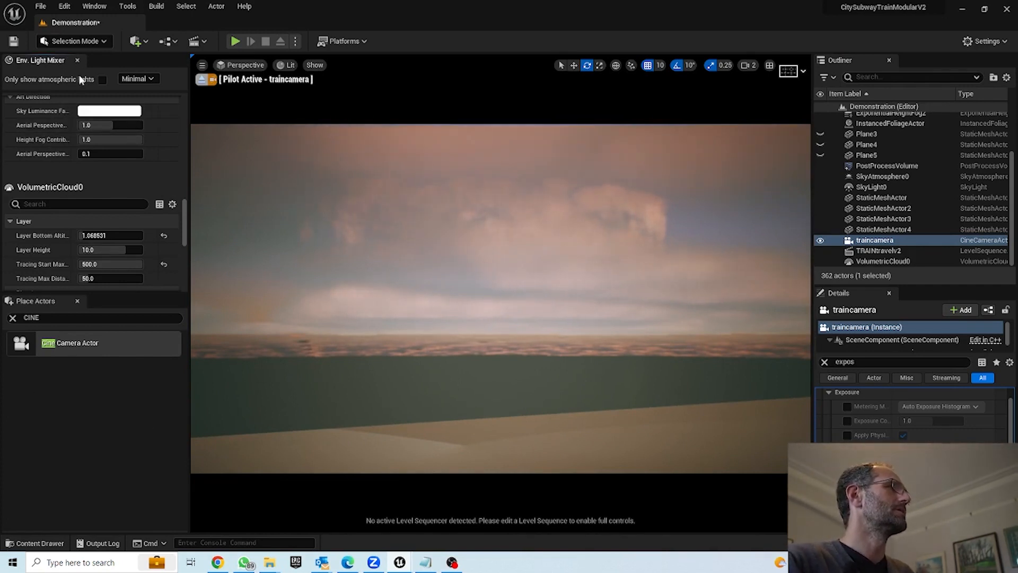
pyautogui.click(77, 61)
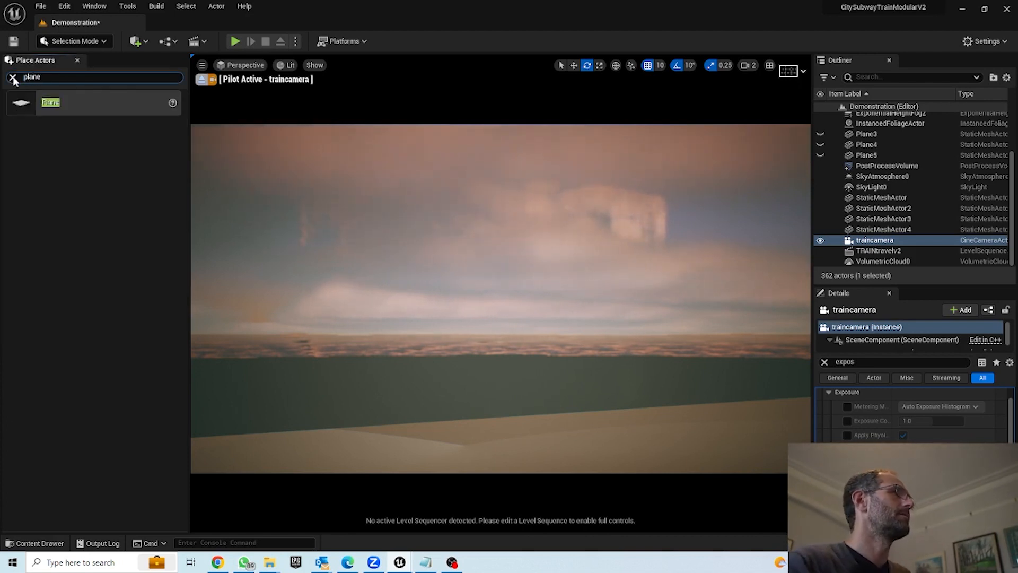
pyautogui.moveTo(495, 345); pyautogui.dragTo(496, 350)
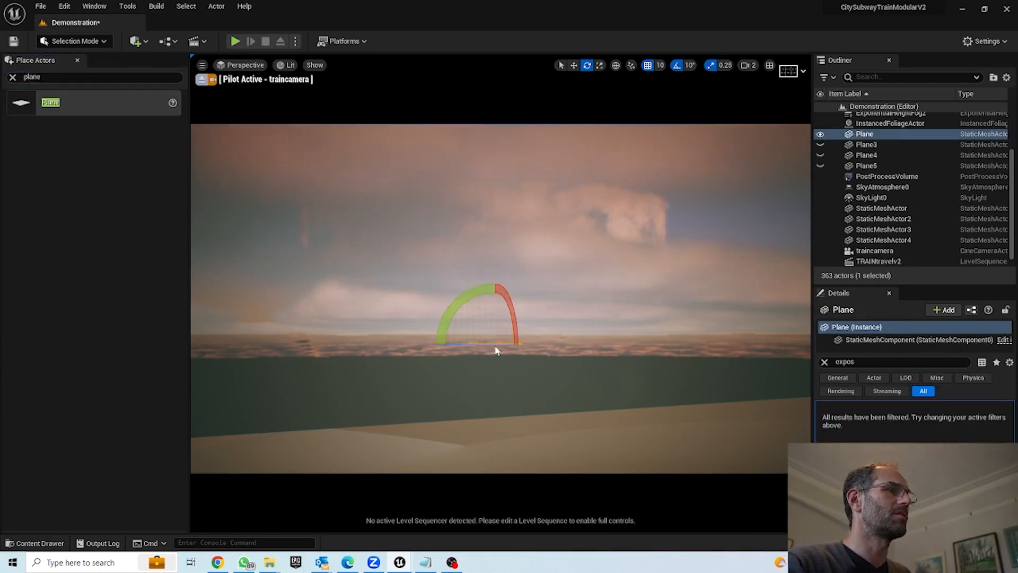
# Step: Rotate the plane 90 degrees so it stands upright, then scale it up uniformly and raise it
pyautogui.moveTo(515, 312); pyautogui.dragTo(518, 358)
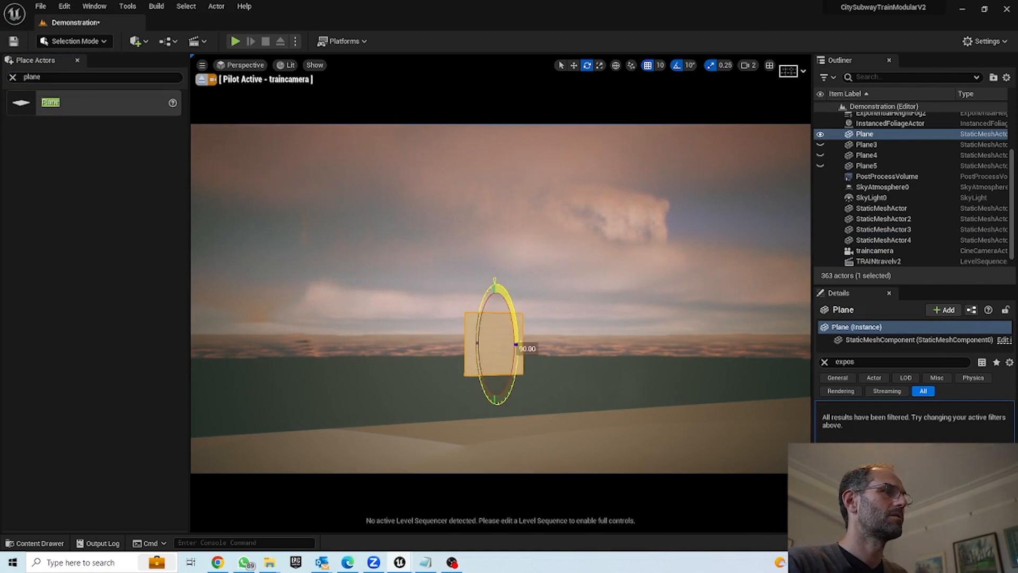
pyautogui.press('r')
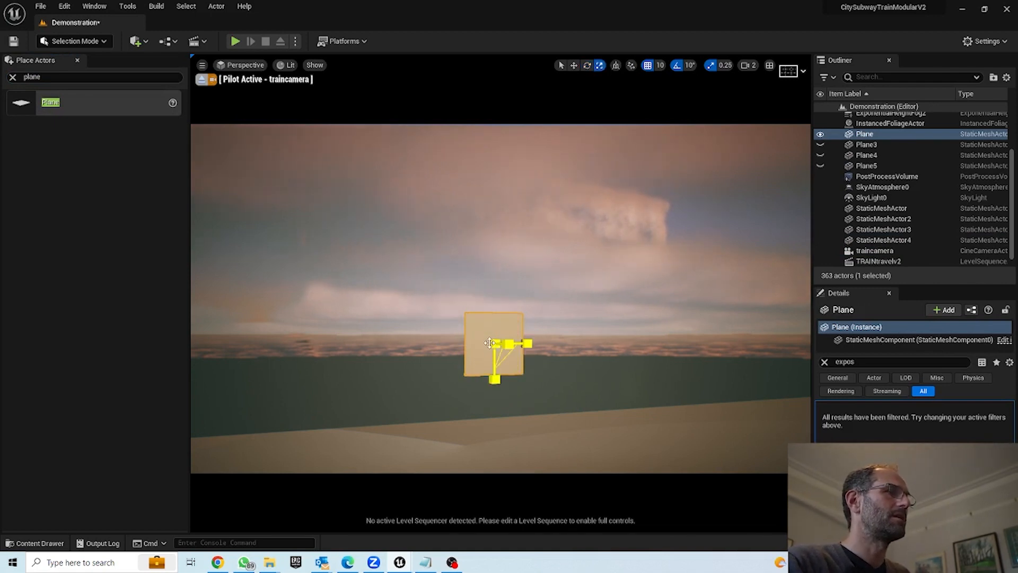
pyautogui.moveTo(493, 343); pyautogui.dragTo(497, 229)
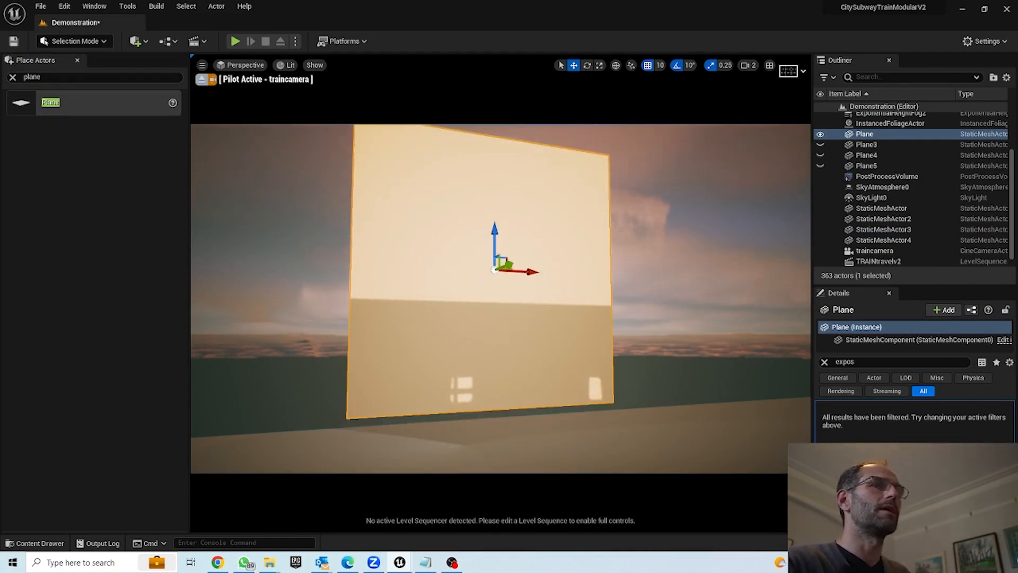
# Step: Reopen the Content Browser, apply the DES_Video texture from the movie folder to the plane, and close the browser
pyautogui.moveTo(1017, 170); pyautogui.dragTo(182, 533)
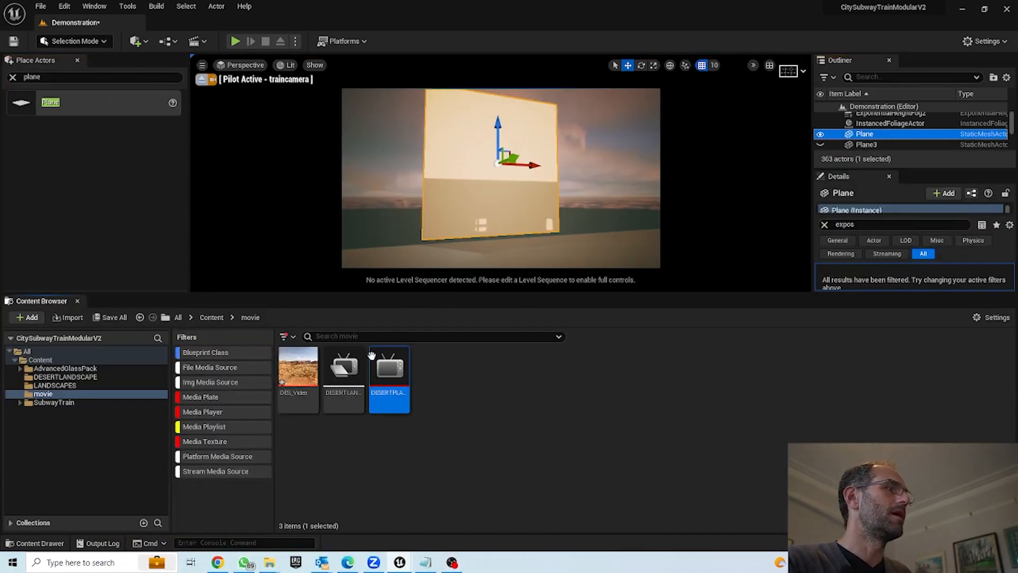
pyautogui.moveTo(296, 365); pyautogui.dragTo(445, 160)
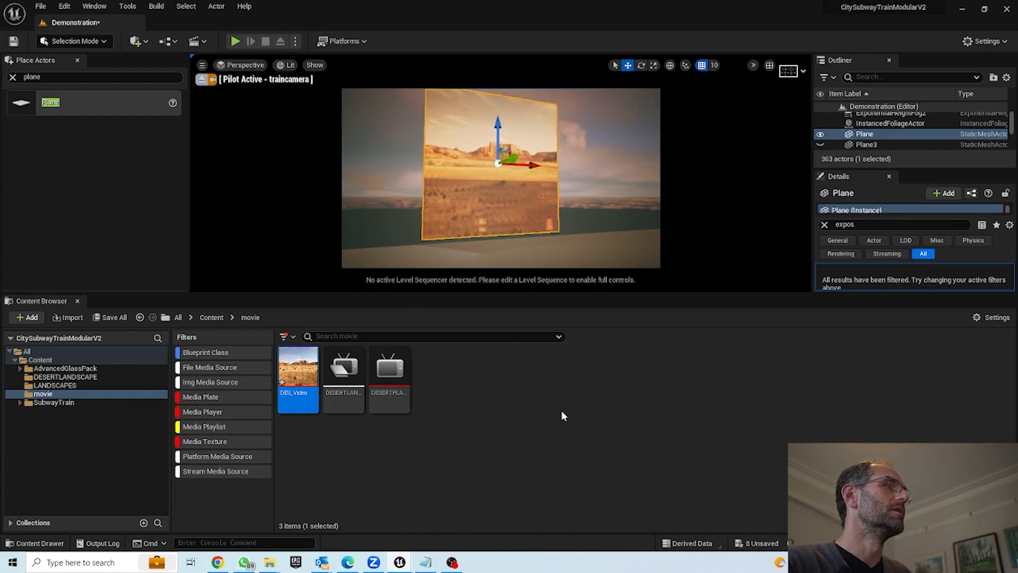
pyautogui.click(77, 300)
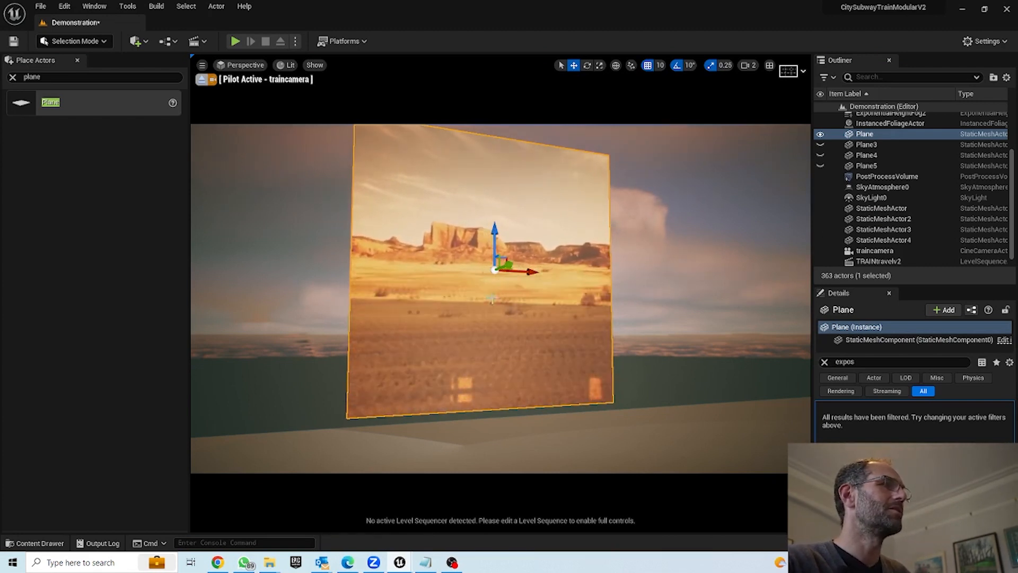
# Step: Move the video plane along the ground until it stands close against the outer side of the train
pyautogui.moveTo(463, 384); pyautogui.dragTo(579, 384, button='right')
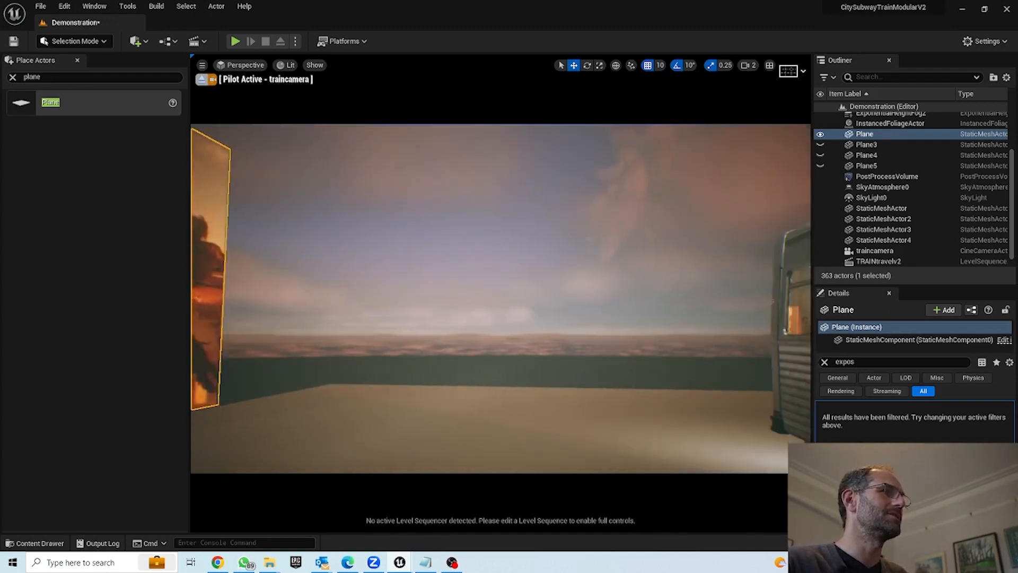
pyautogui.moveTo(391, 213)
pyautogui.mouseDown(button='right')
pyautogui.moveTo(339, 213)
pyautogui.moveTo(388, 201)
pyautogui.mouseUp(button='right')
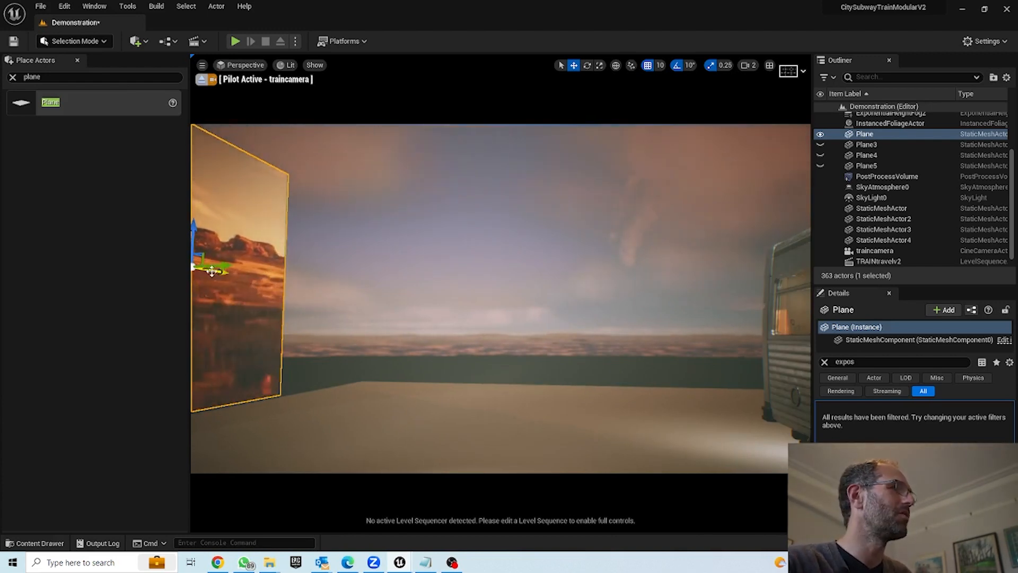
pyautogui.moveTo(222, 268); pyautogui.dragTo(776, 288)
pyautogui.moveTo(702, 307)
pyautogui.mouseDown()
pyautogui.moveTo(318, 307)
pyautogui.moveTo(700, 307)
pyautogui.mouseUp()
pyautogui.moveTo(700, 307); pyautogui.dragTo(441, 228, button='right')
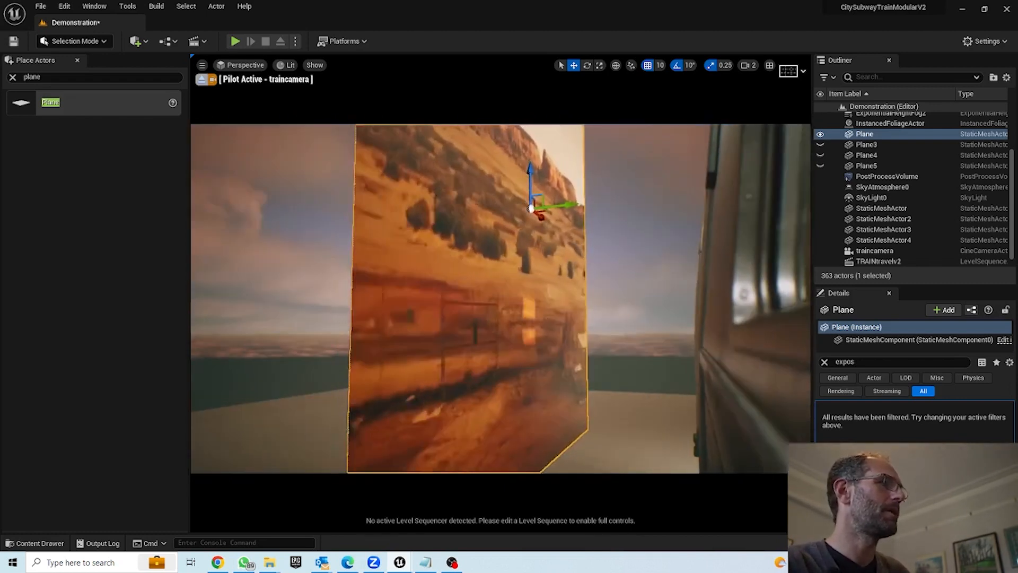
pyautogui.moveTo(573, 204); pyautogui.dragTo(747, 220)
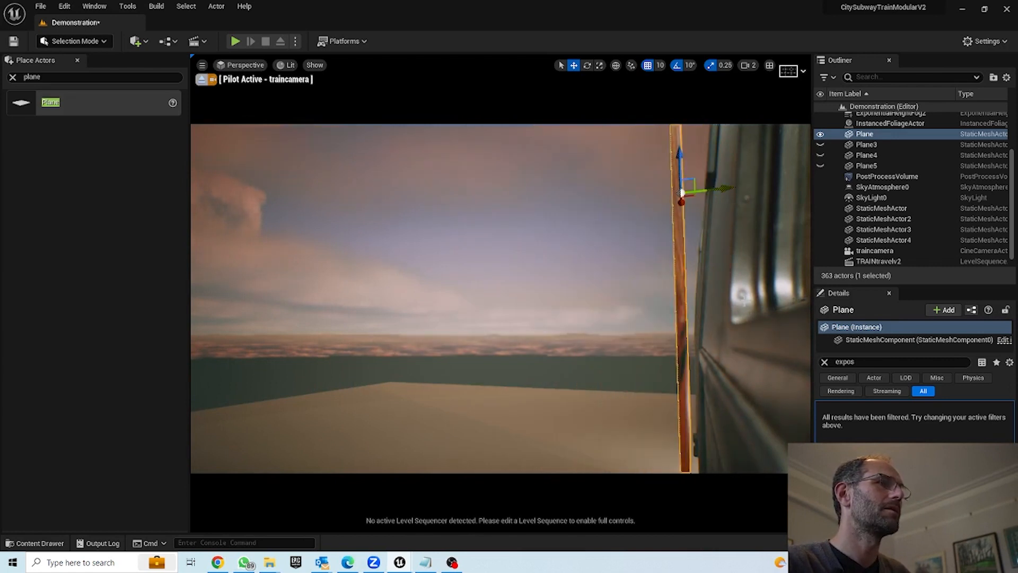
# Step: Lower the video plane behind the carriage windows until the desert horizon sits within the door and side windows
pyautogui.moveTo(689, 367); pyautogui.dragTo(793, 359, button='right')
pyautogui.moveTo(679, 444); pyautogui.dragTo(522, 432, button='right')
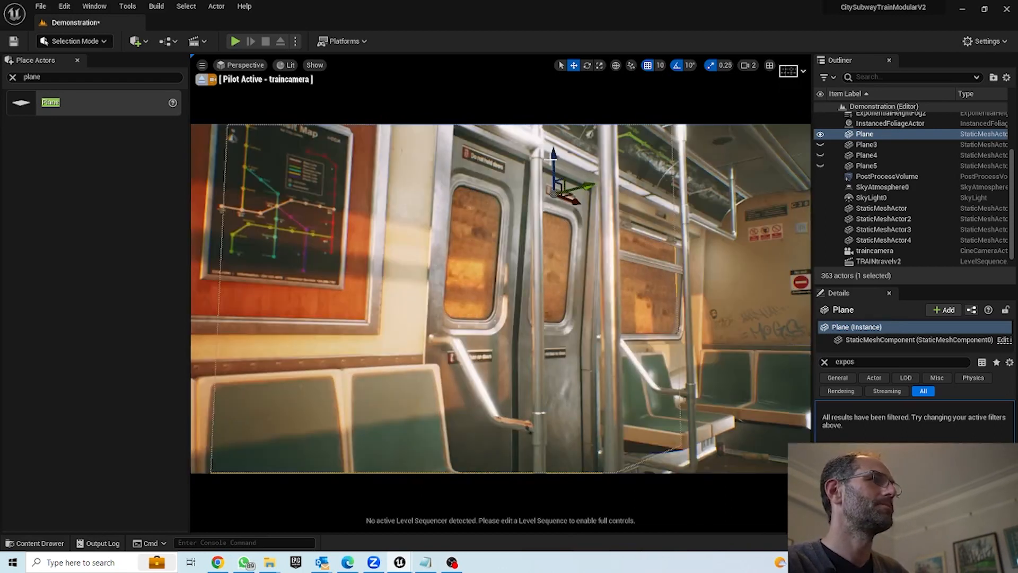
pyautogui.moveTo(556, 157); pyautogui.dragTo(563, 291)
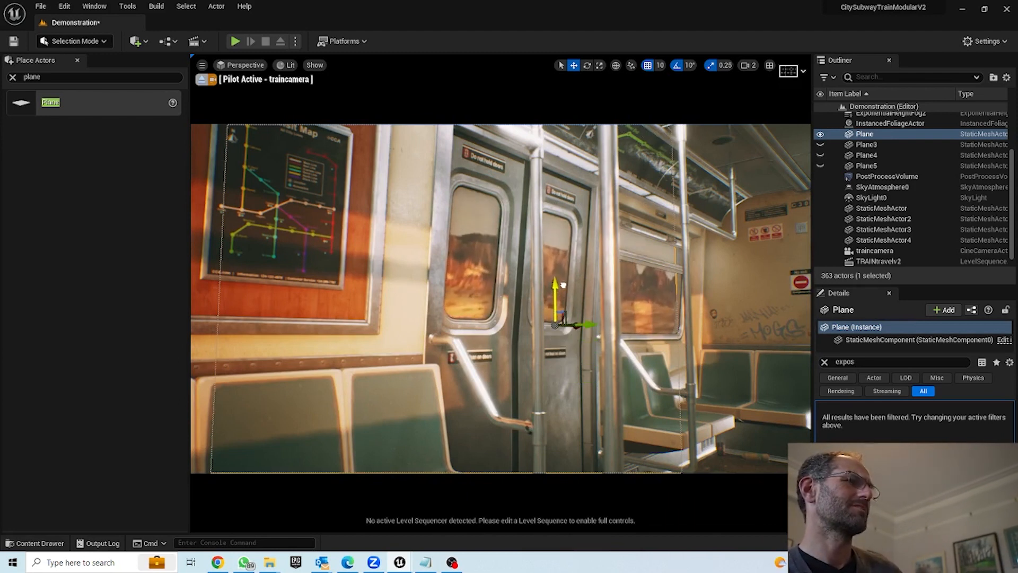
pyautogui.moveTo(564, 318); pyautogui.dragTo(239, 319, button='right')
pyautogui.moveTo(403, 402); pyautogui.dragTo(560, 403, button='right')
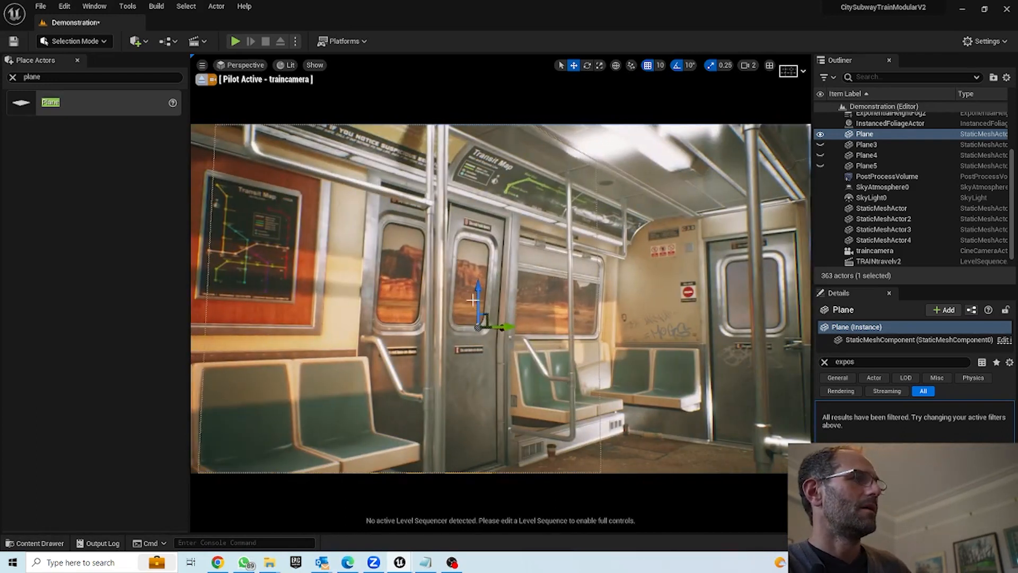